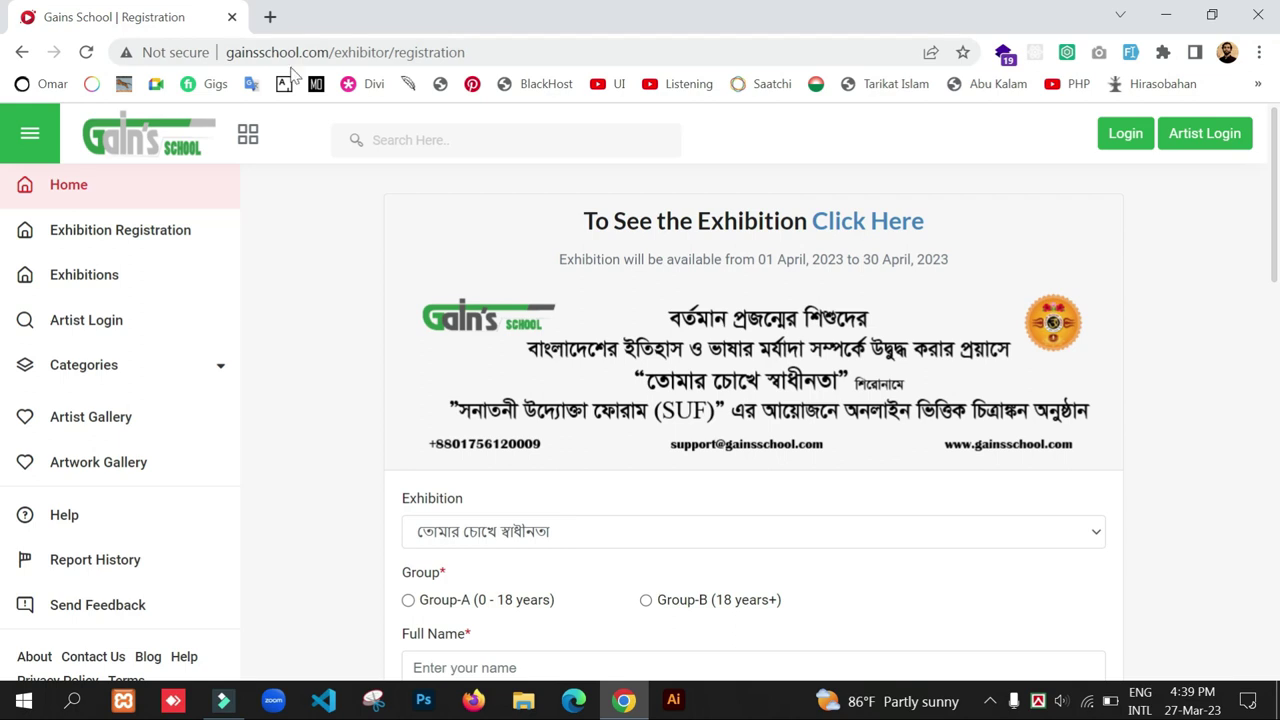
- Reload the exhibition registration page and scroll down to the empty form fields
{"action": "left_click", "coordinate": [327, 56]}
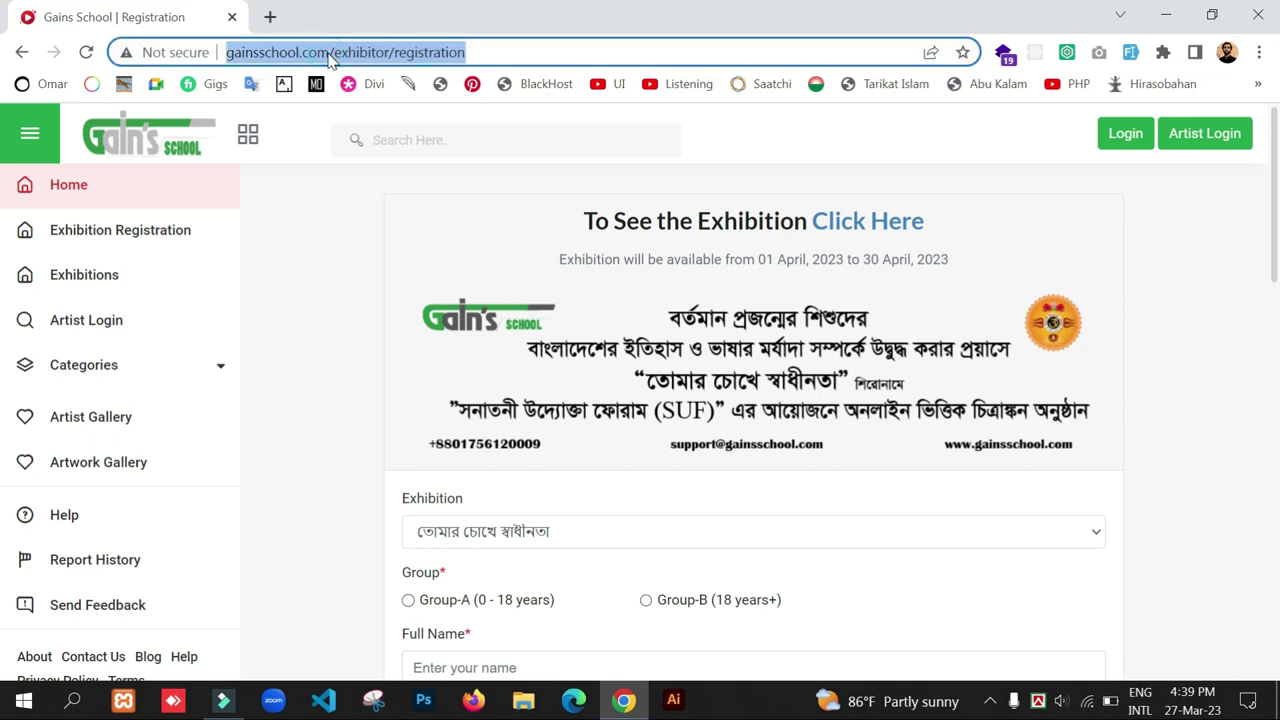
{"action": "left_click", "coordinate": [320, 234]}
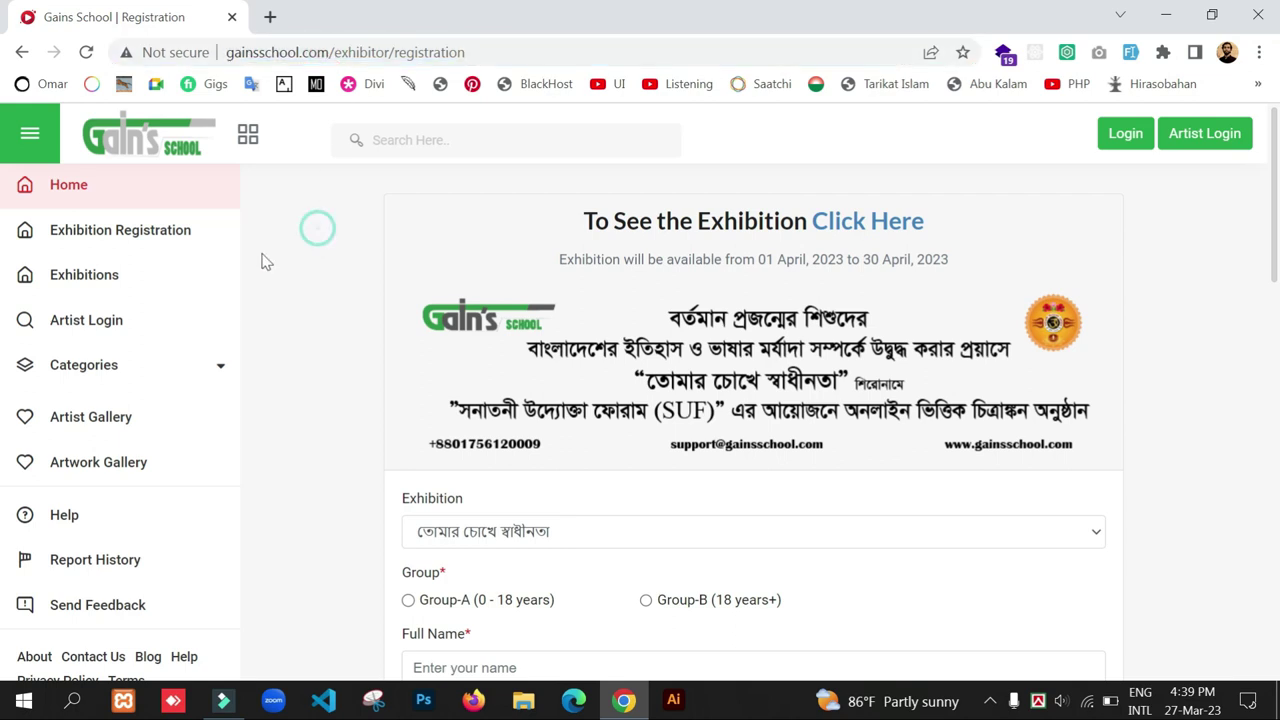
{"action": "left_click", "coordinate": [127, 238]}
{"action": "scroll", "coordinate": [508, 357], "scroll_direction": "down", "scroll_amount": 2}
{"action": "scroll", "coordinate": [414, 423], "scroll_direction": "up", "scroll_amount": 2}
{"action": "scroll", "coordinate": [400, 406], "scroll_direction": "down", "scroll_amount": 2}
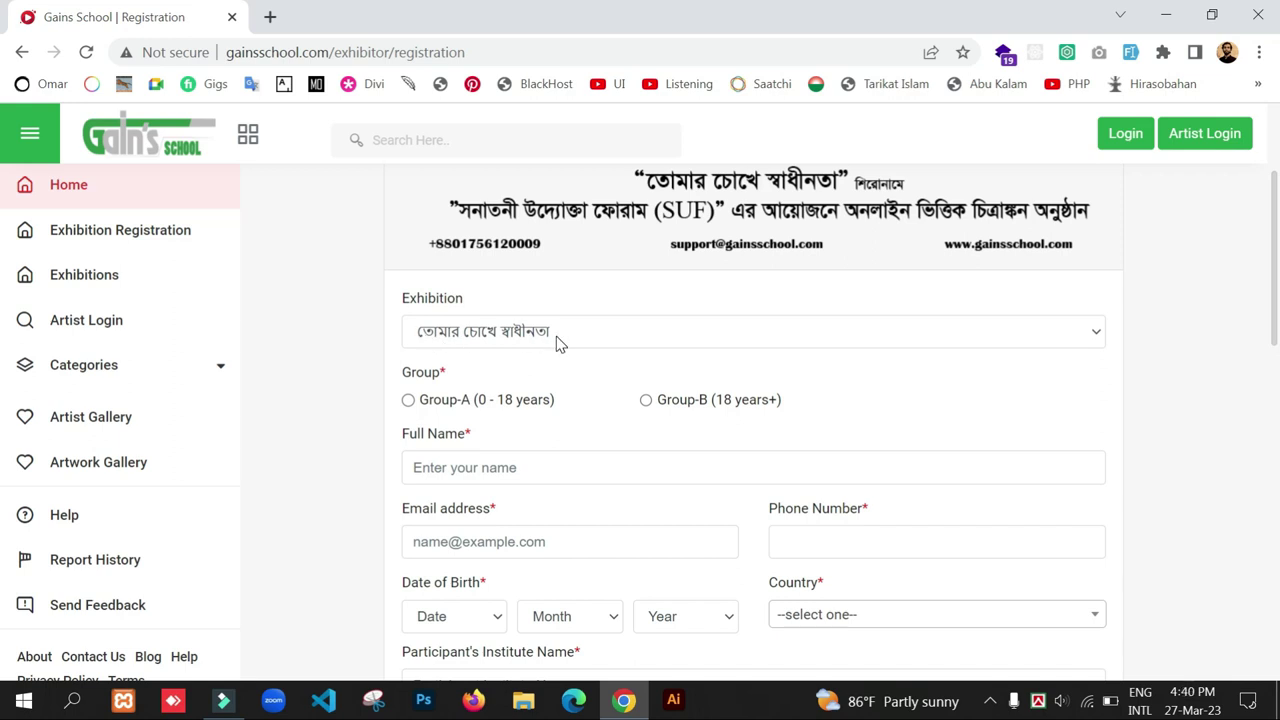
{"action": "scroll", "coordinate": [355, 395], "scroll_direction": "down", "scroll_amount": 1}
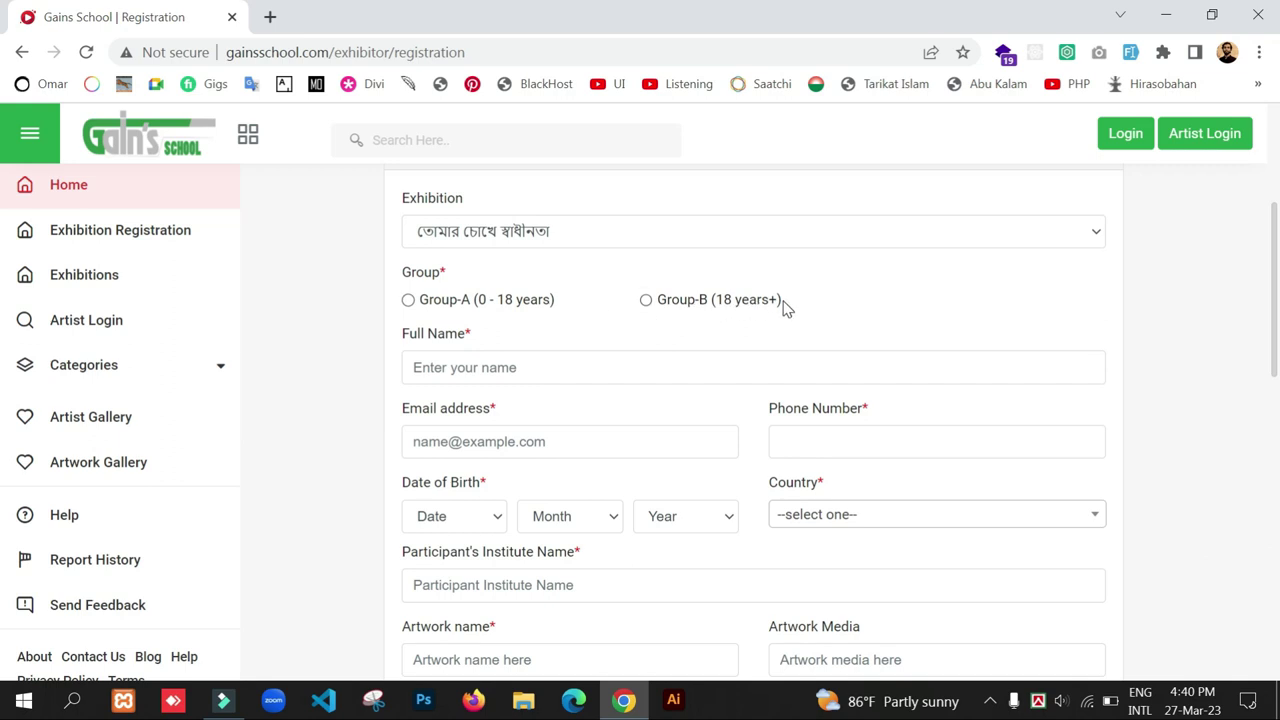
- Choose Group-B (18 years+) and fill in the participant's full name, e-mail and phone number
{"action": "left_click", "coordinate": [646, 300]}
{"action": "scroll", "coordinate": [596, 335], "scroll_direction": "down", "scroll_amount": 1}
{"action": "left_click", "coordinate": [505, 267]}
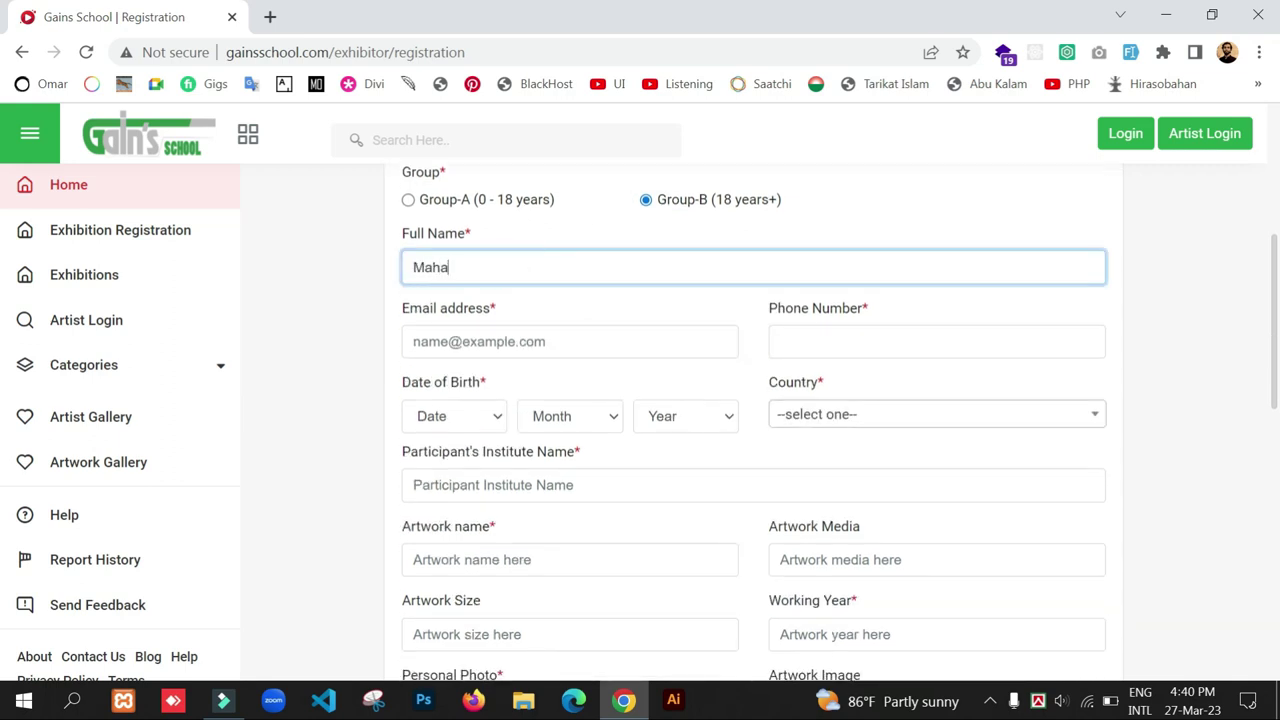
{"action": "left_click", "coordinate": [549, 332]}
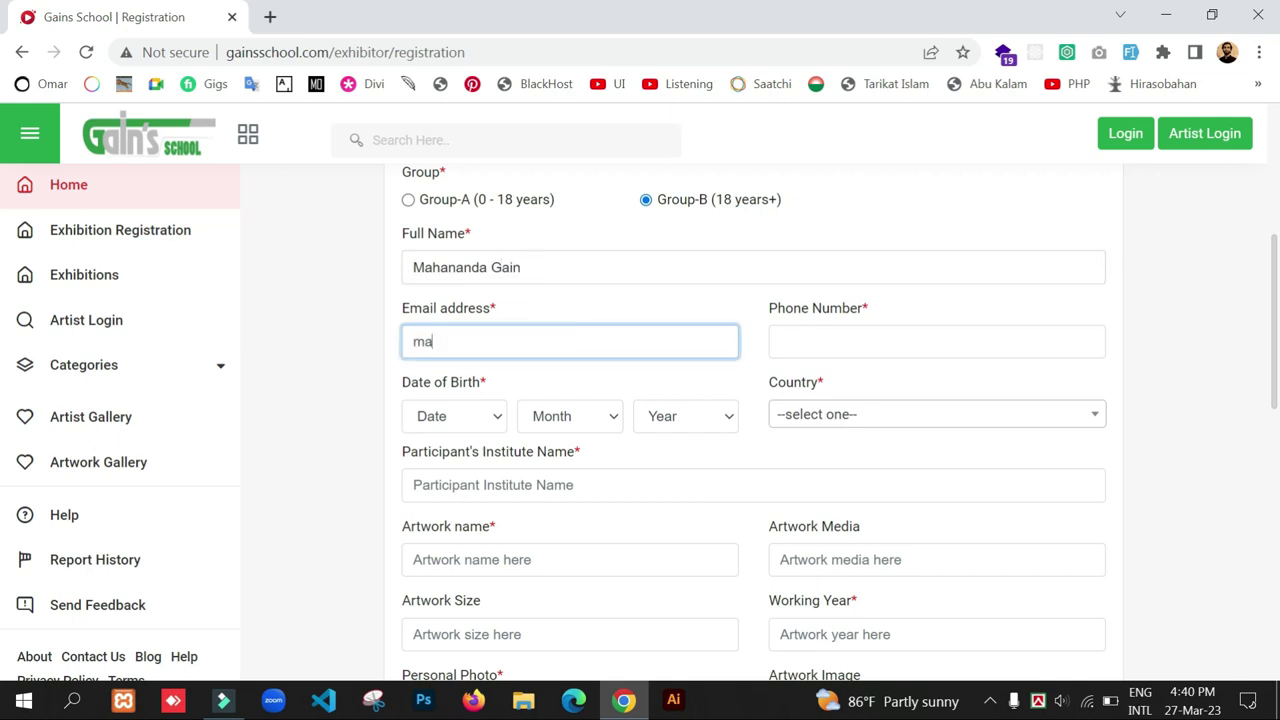
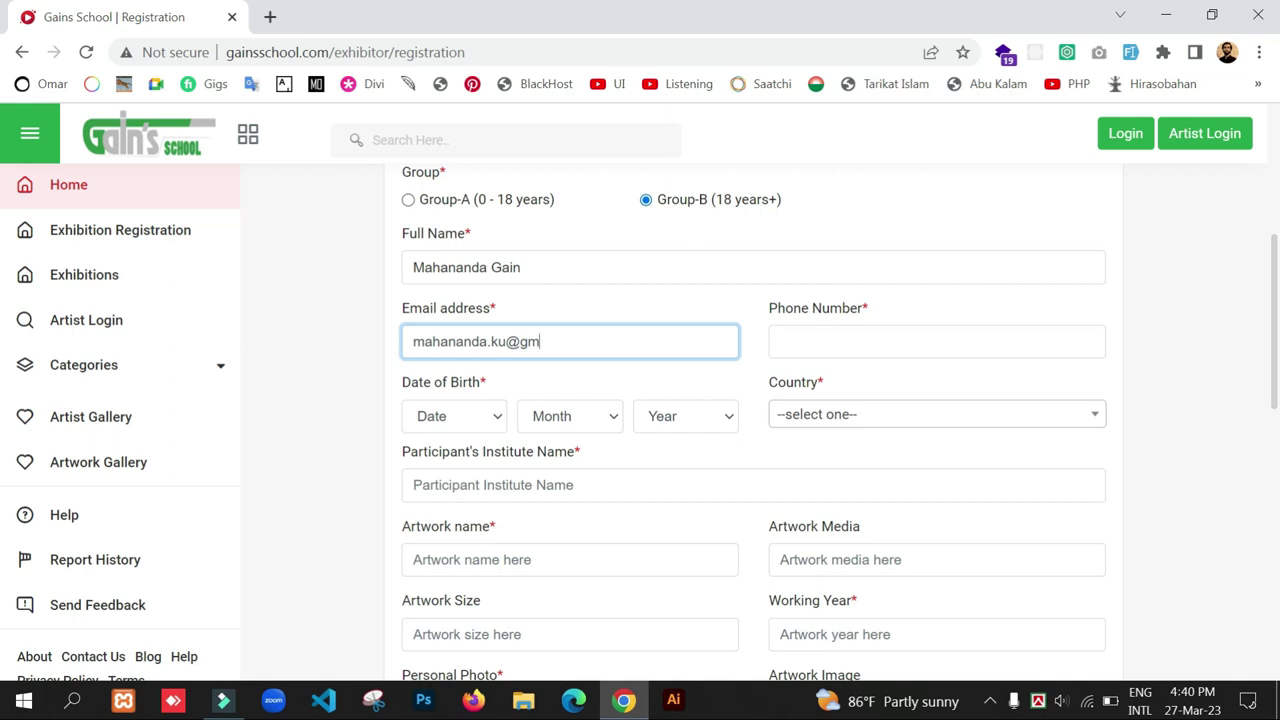
{"action": "left_click", "coordinate": [793, 338]}
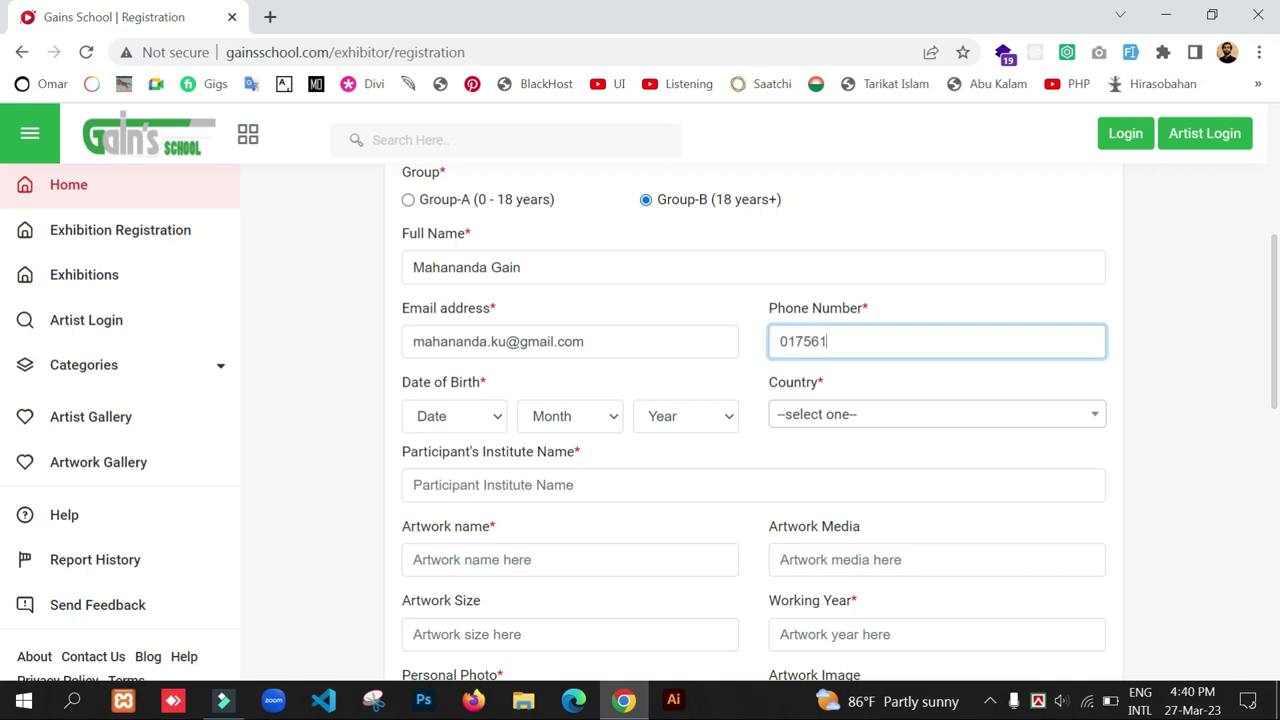
{"action": "left_click", "coordinate": [471, 416]}
{"action": "type", "text": "11"}
{"action": "key", "text": "Return"}
{"action": "left_click", "coordinate": [541, 418]}
{"action": "key", "text": "1"}
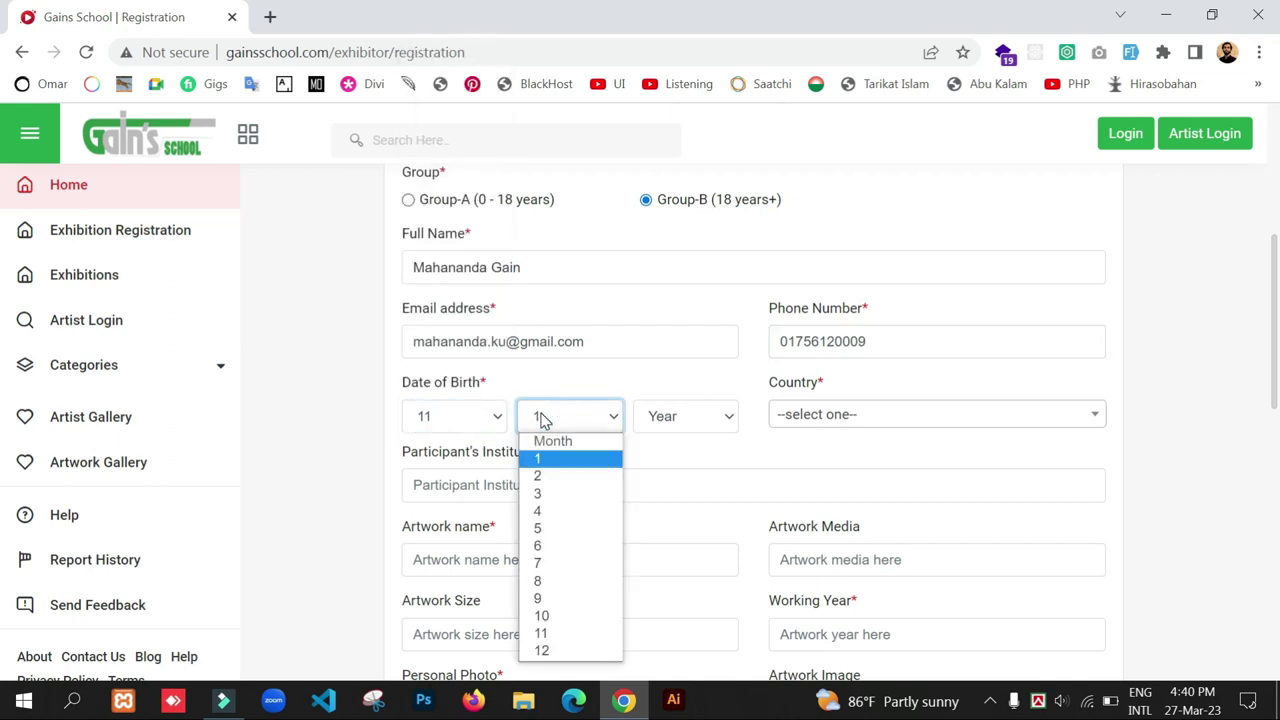
{"action": "key", "text": "0"}
{"action": "key", "text": "Down"}
{"action": "key", "text": "Return"}
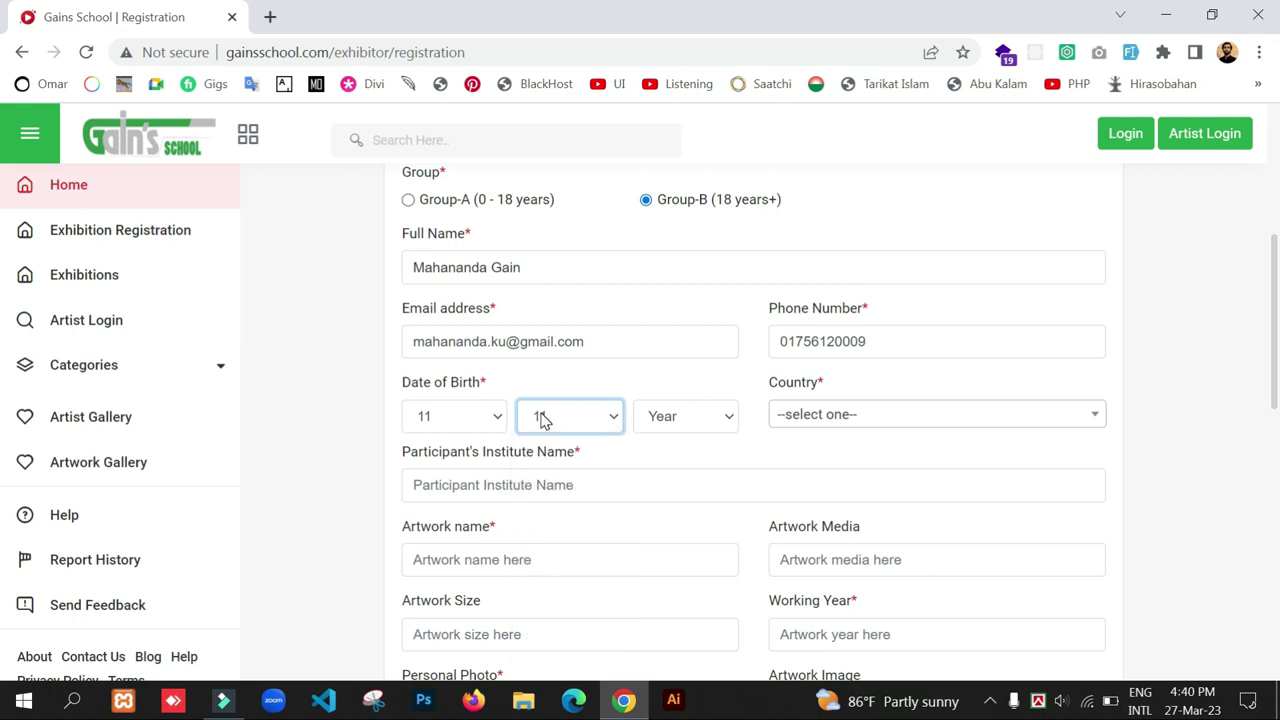
{"action": "left_click", "coordinate": [716, 426]}
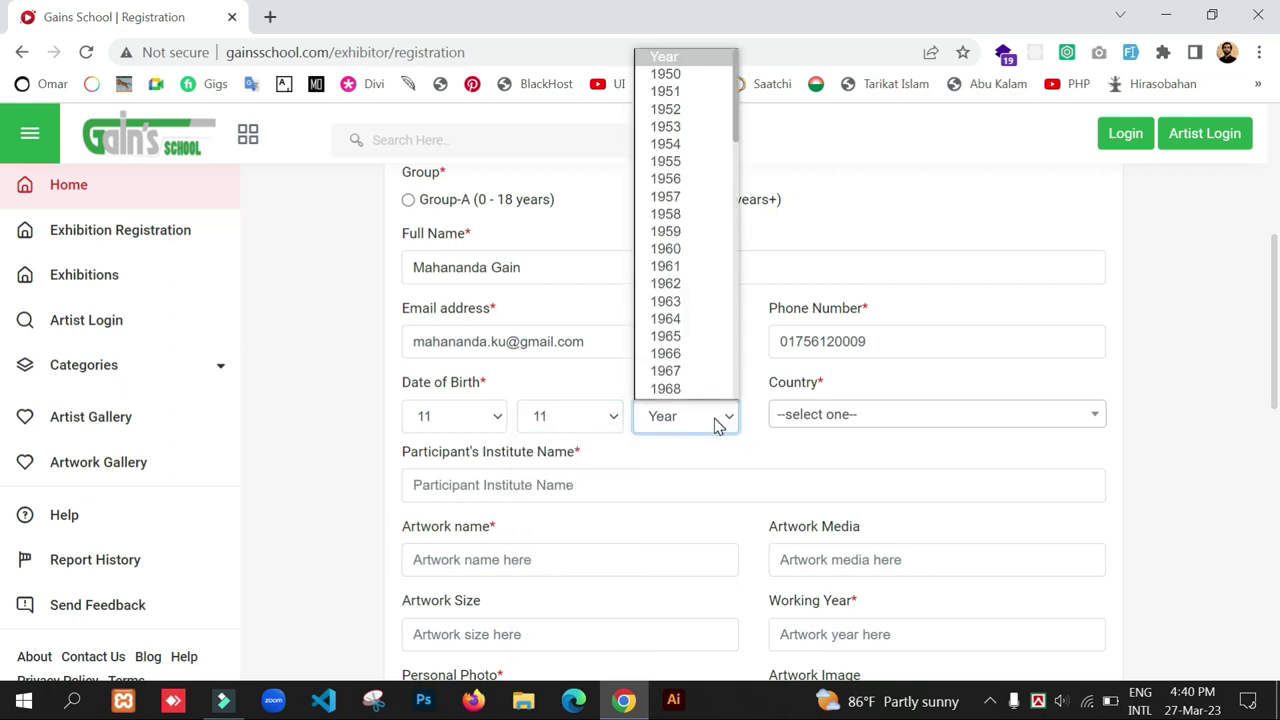
{"action": "type", "text": "1994"}
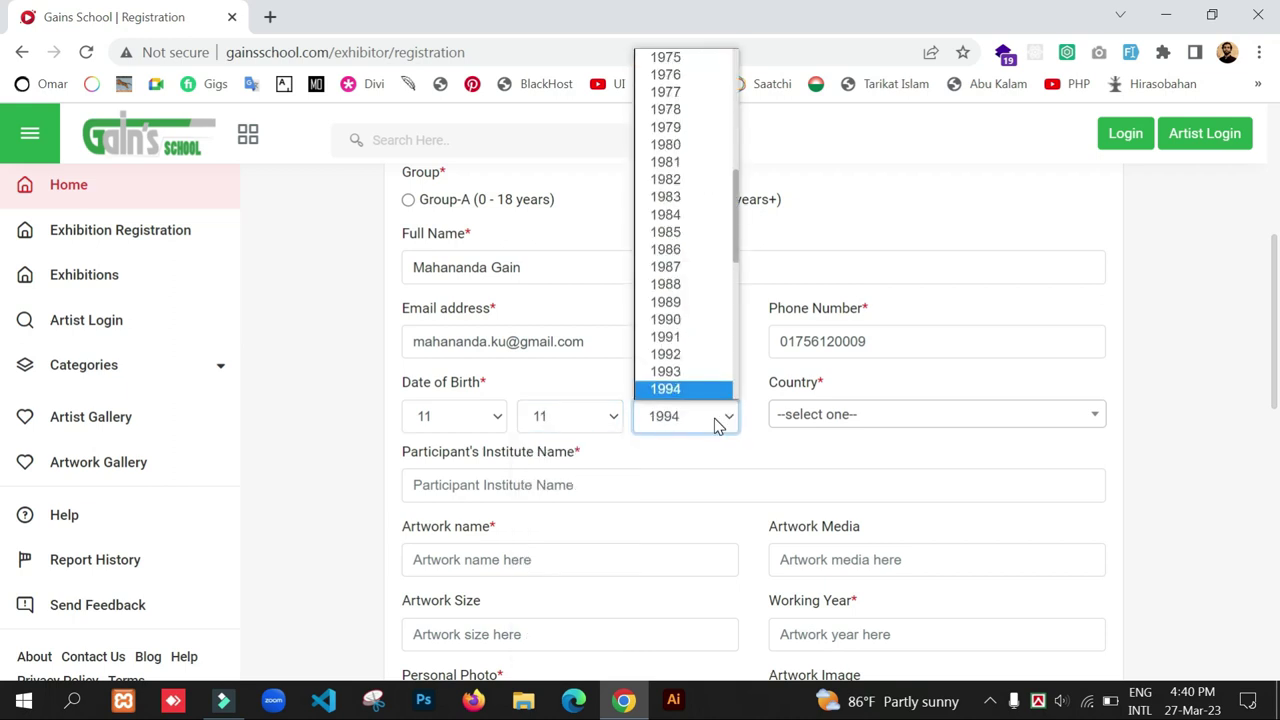
{"action": "key", "text": "Return"}
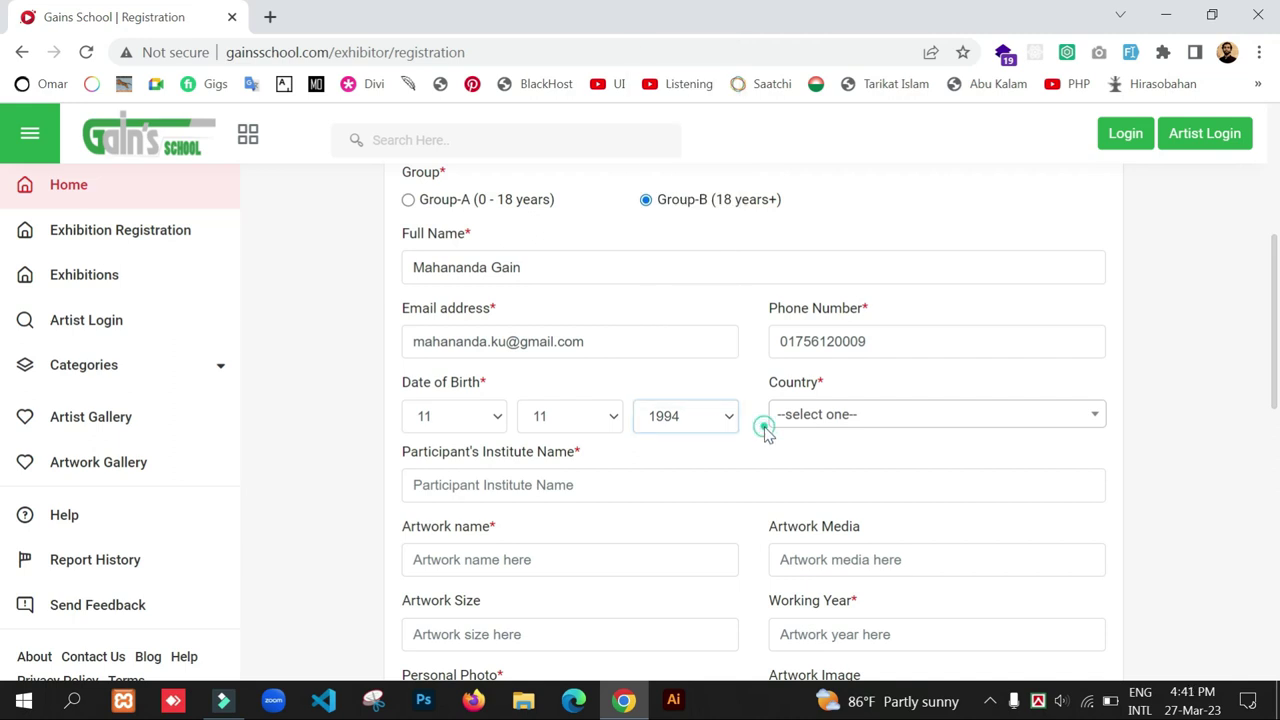
- Search for and select Bangladesh as the country
{"action": "left_click", "coordinate": [798, 423]}
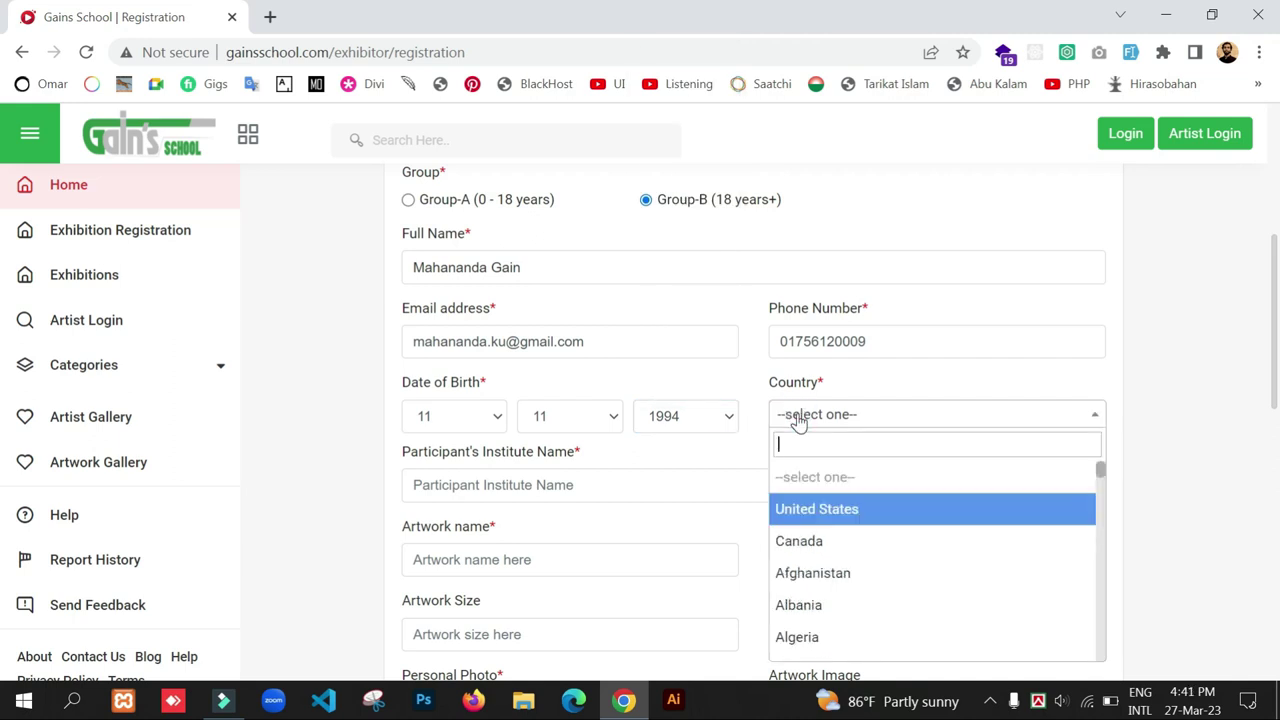
{"action": "type", "text": "Bang"}
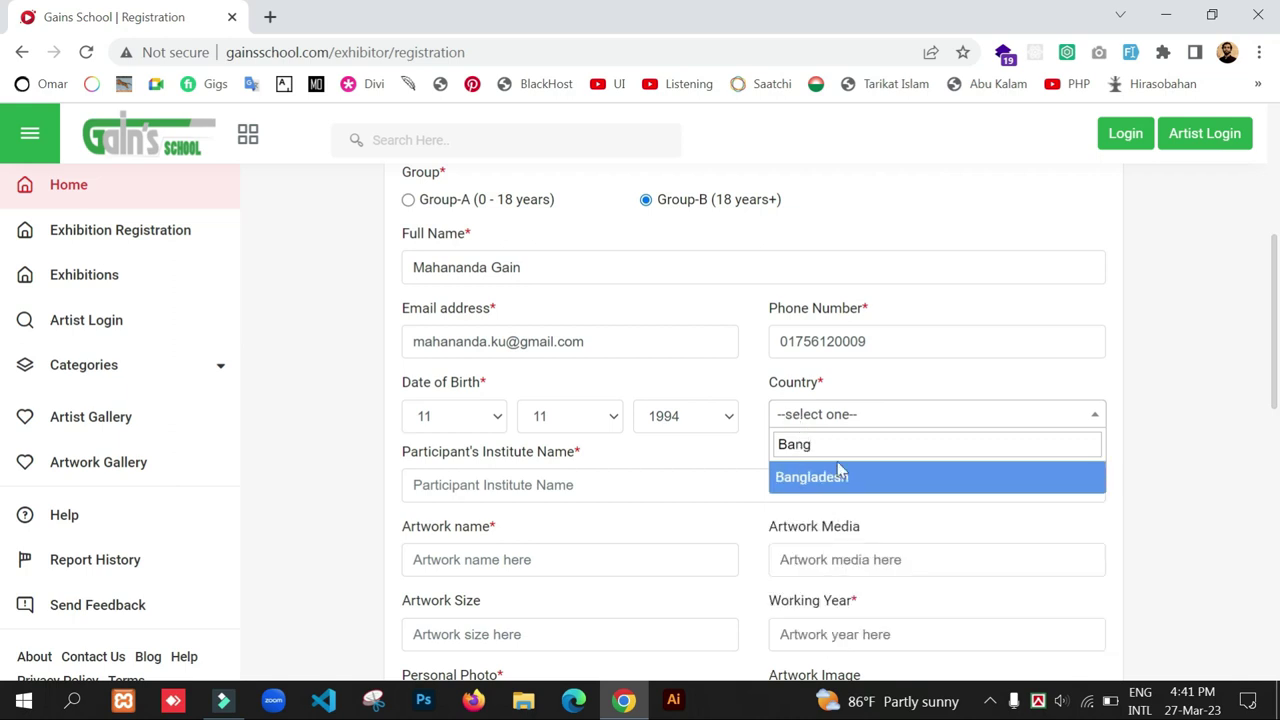
{"action": "left_click", "coordinate": [837, 477]}
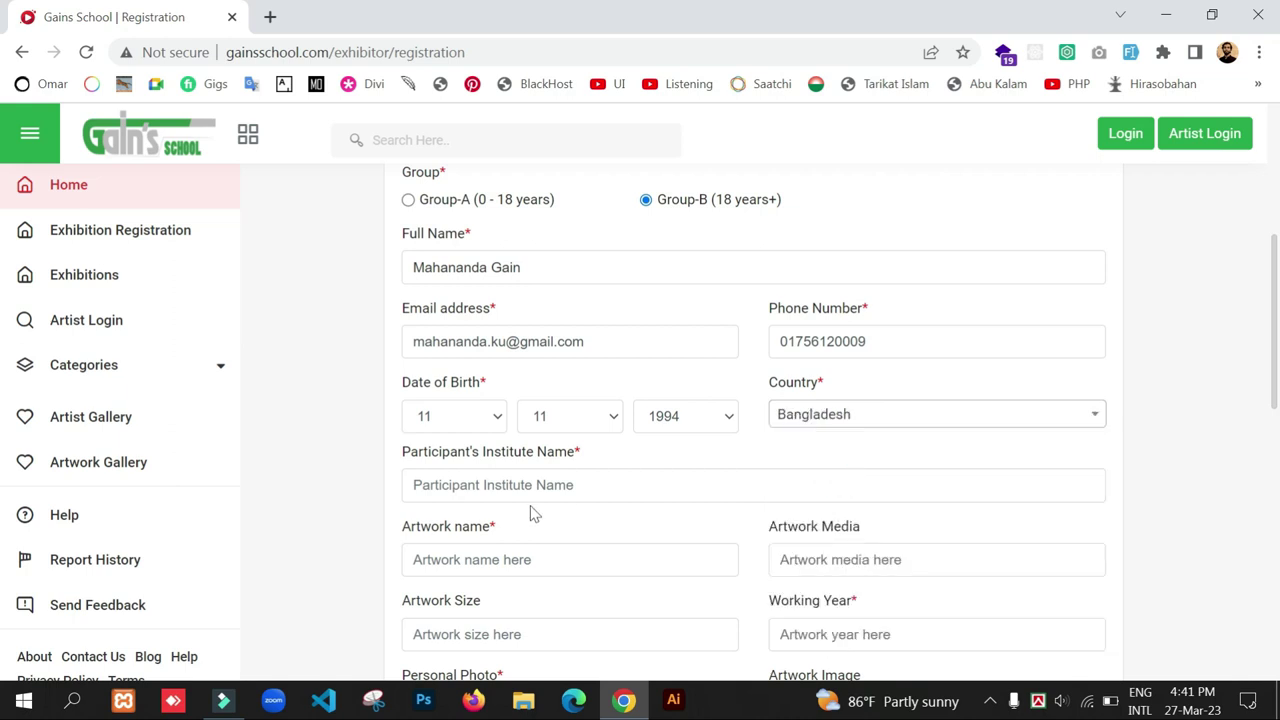
- Enter institute Khulna University, artwork name Sunset and media Acrylic
{"action": "left_click", "coordinate": [468, 486]}
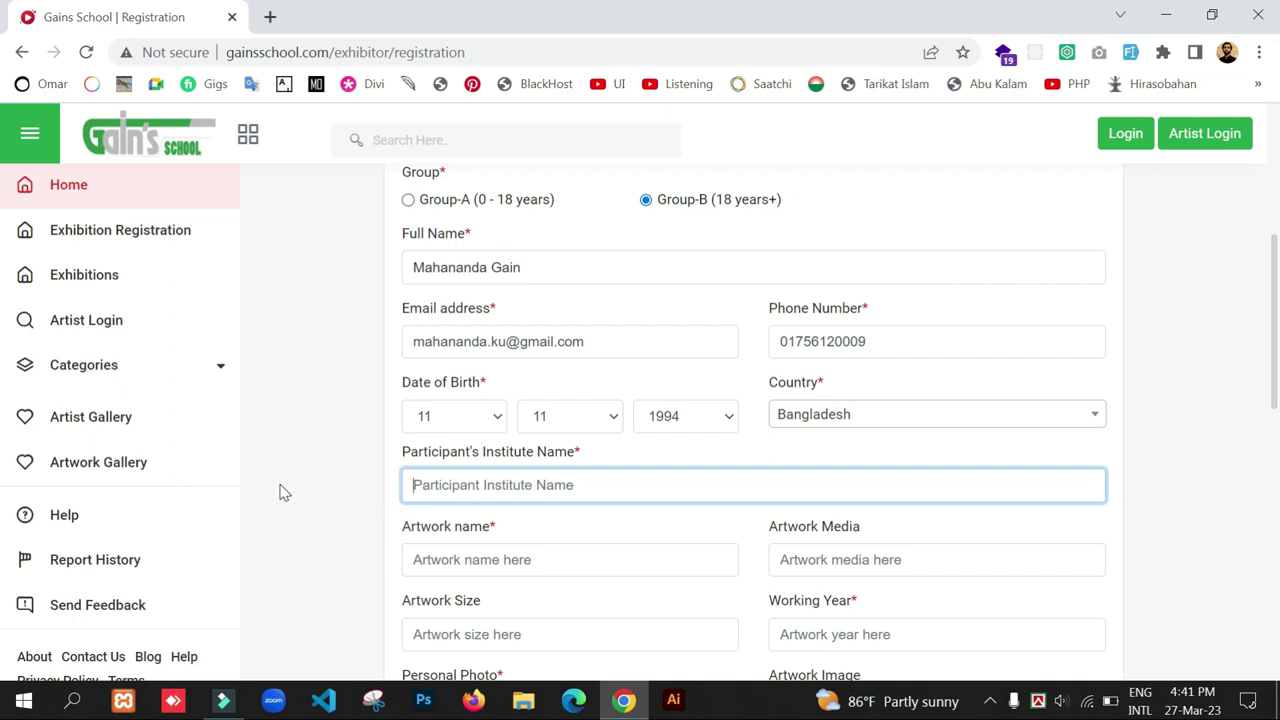
{"action": "type", "text": "Khul"}
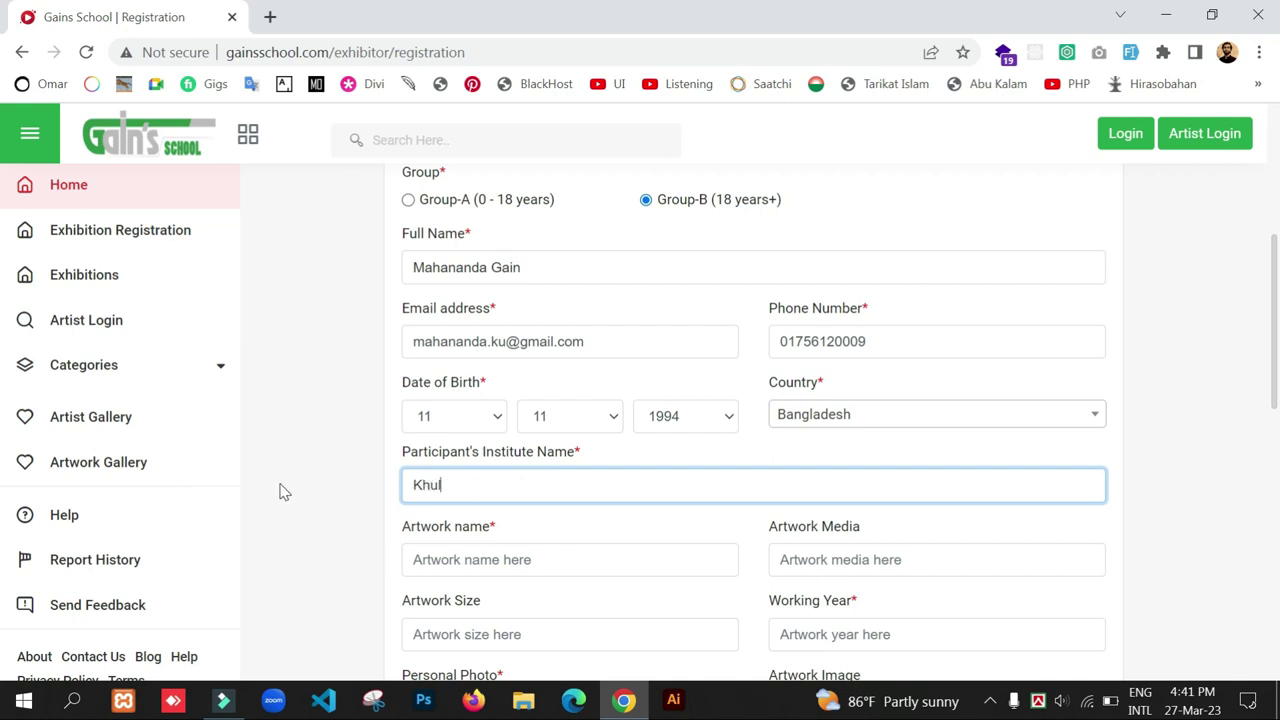
{"action": "type", "text": "na University"}
{"action": "left_click", "coordinate": [320, 496]}
{"action": "left_click", "coordinate": [460, 559]}
{"action": "scroll", "coordinate": [384, 376], "scroll_direction": "down", "scroll_amount": 2}
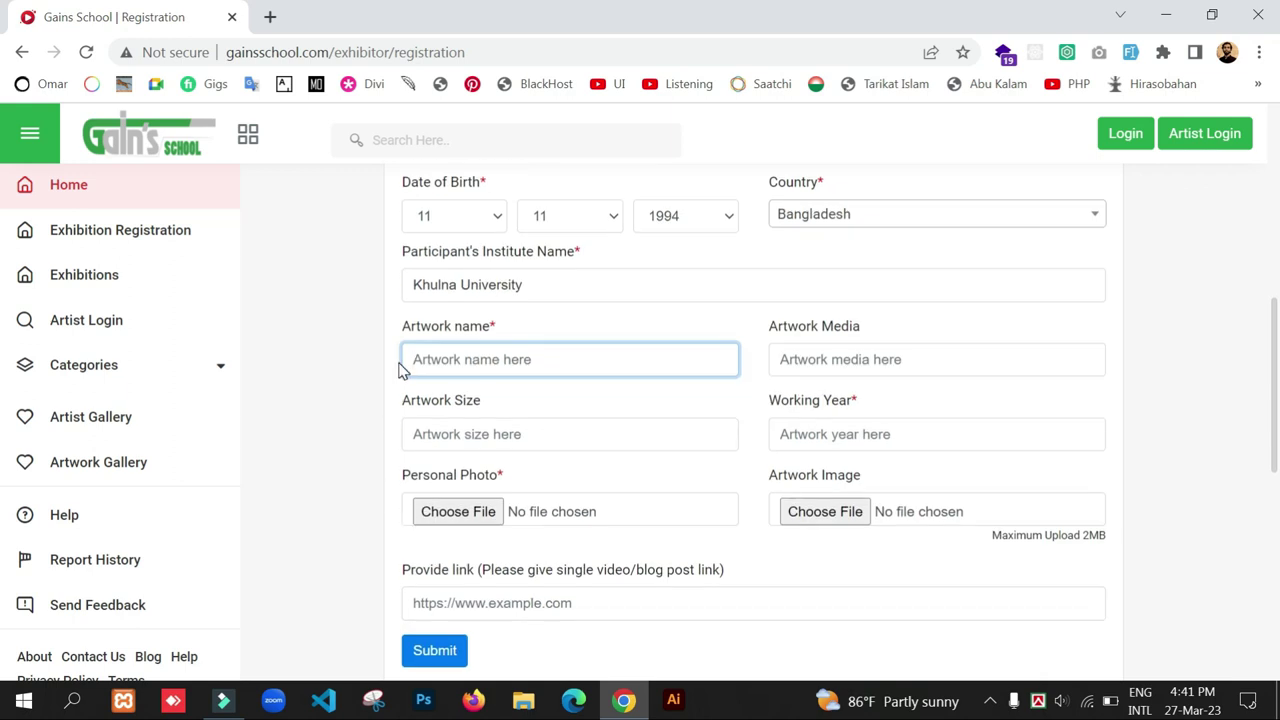
{"action": "type", "text": "Sunset"}
{"action": "left_click", "coordinate": [820, 360]}
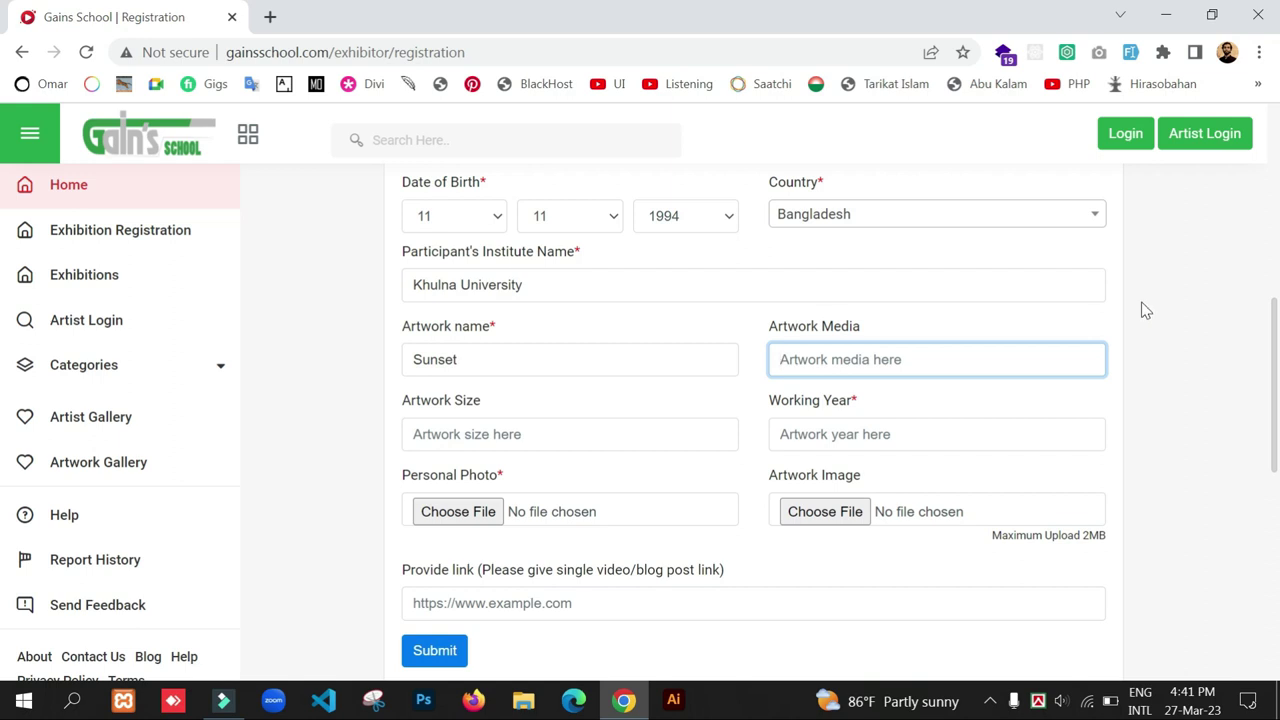
{"action": "type", "text": "Ac"}
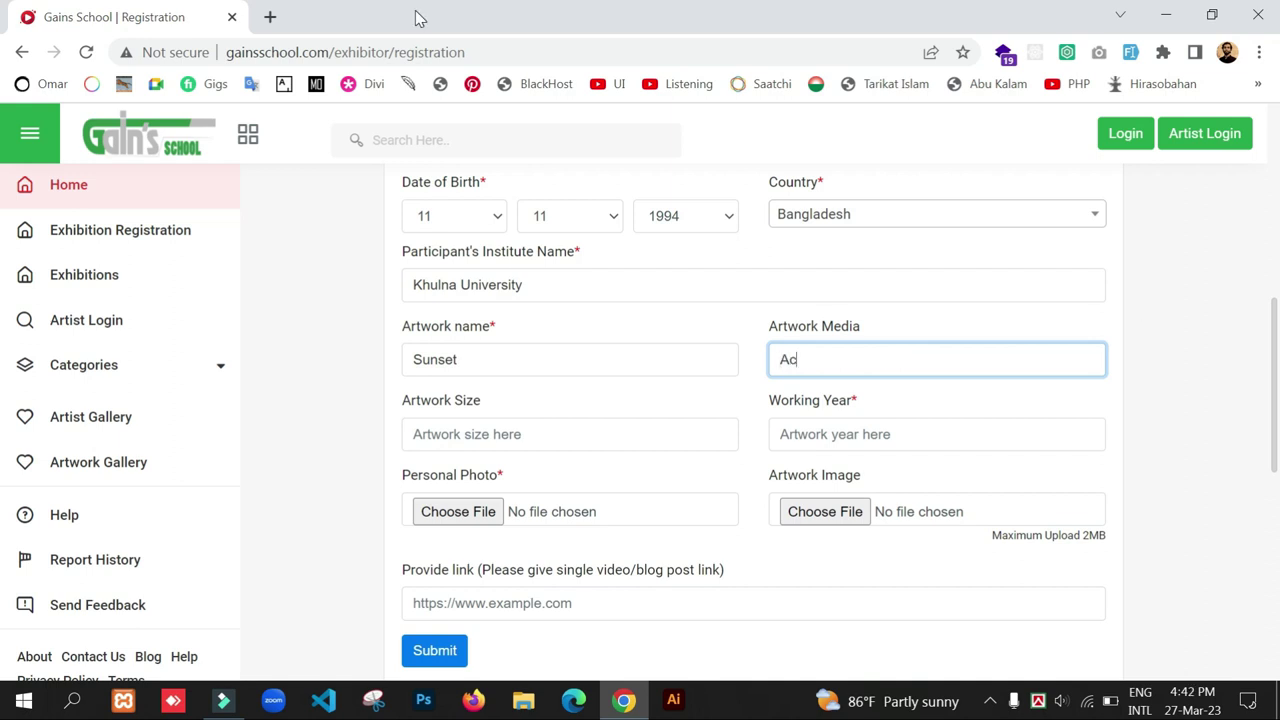
{"action": "type", "text": "rylic"}
{"action": "left_click", "coordinate": [343, 345]}
- Enter artwork size '24 x 15 Inch' and working year 2023
{"action": "left_click", "coordinate": [530, 434]}
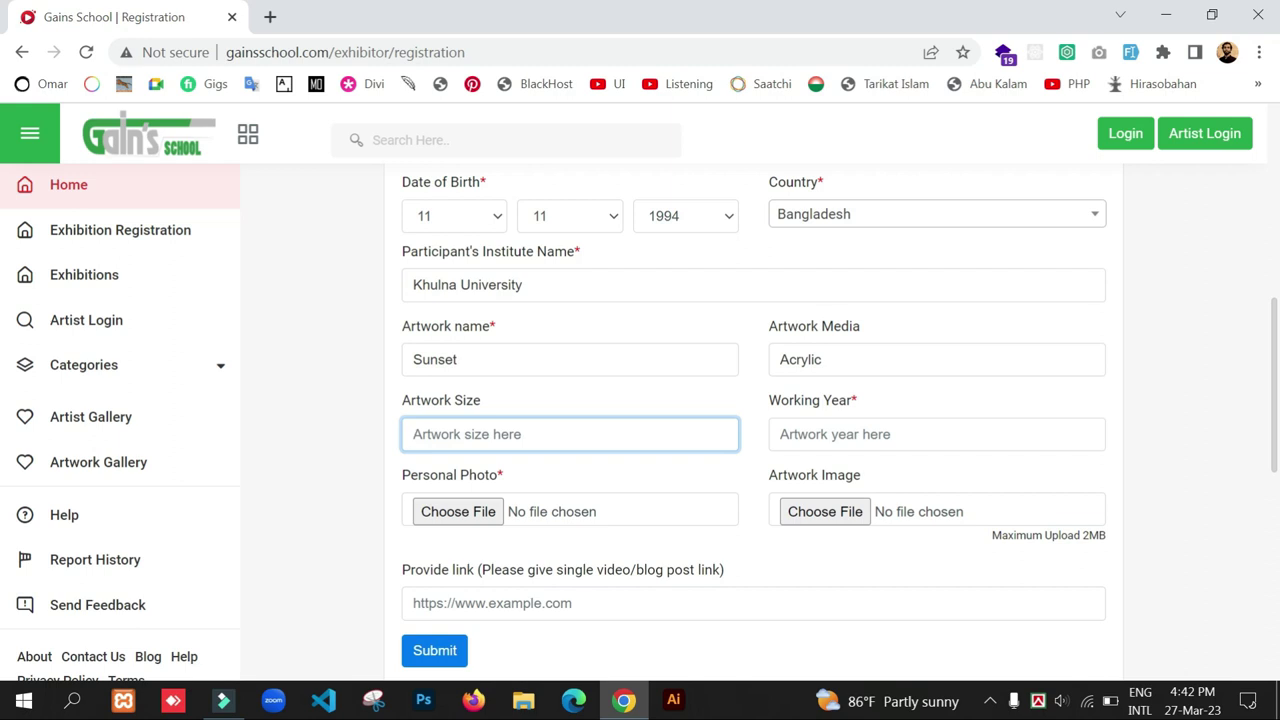
{"action": "type", "text": "24 x 15 Inch"}
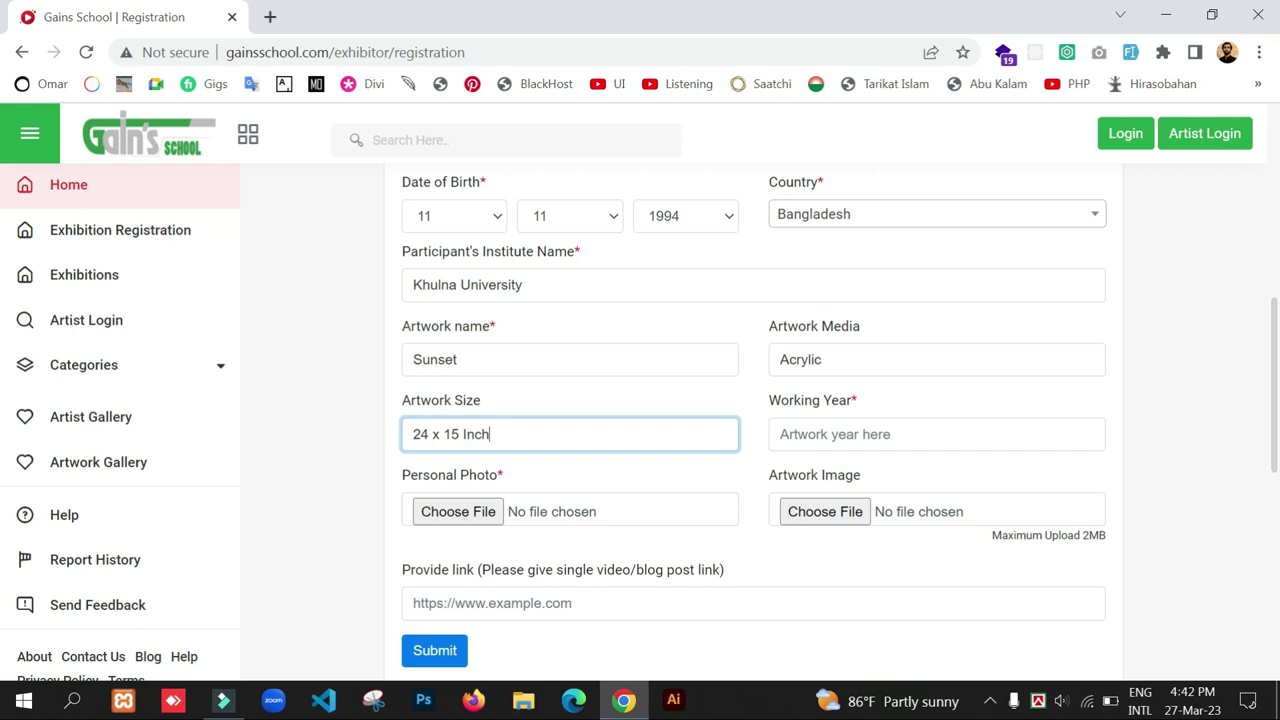
{"action": "left_click", "coordinate": [571, 468]}
{"action": "left_click", "coordinate": [862, 431]}
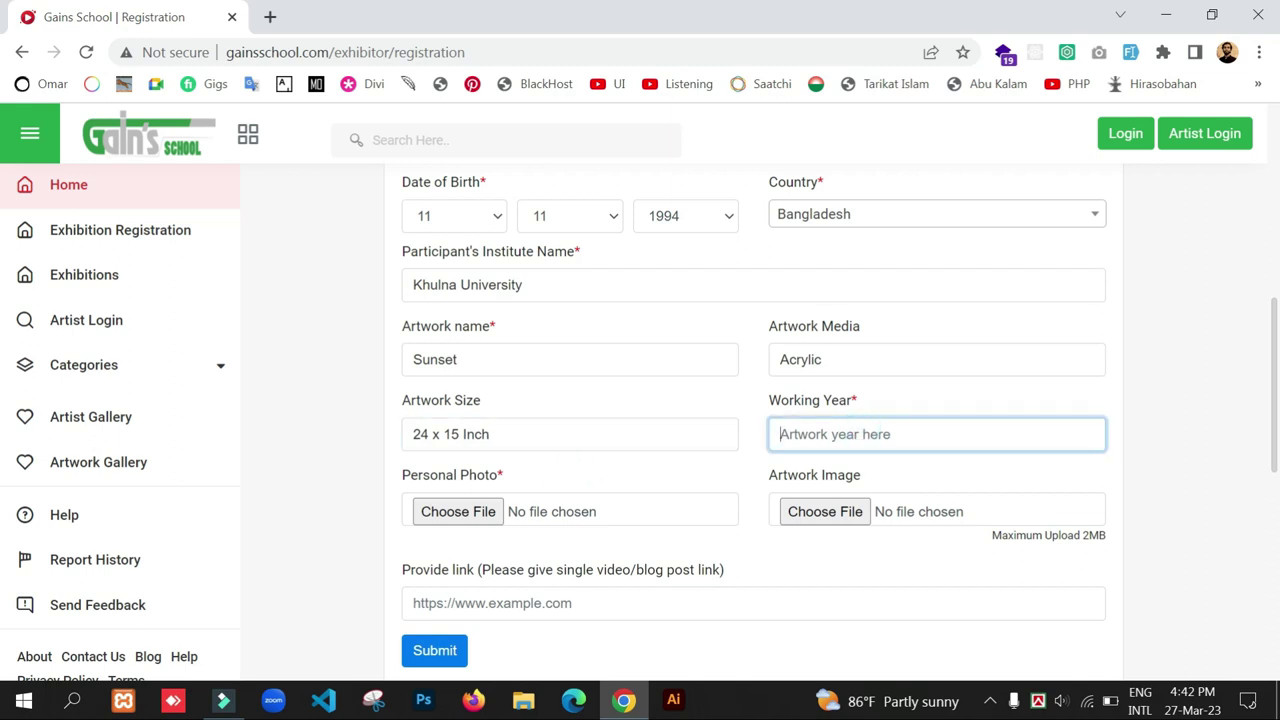
{"action": "type", "text": "2023"}
{"action": "left_click", "coordinate": [964, 468]}
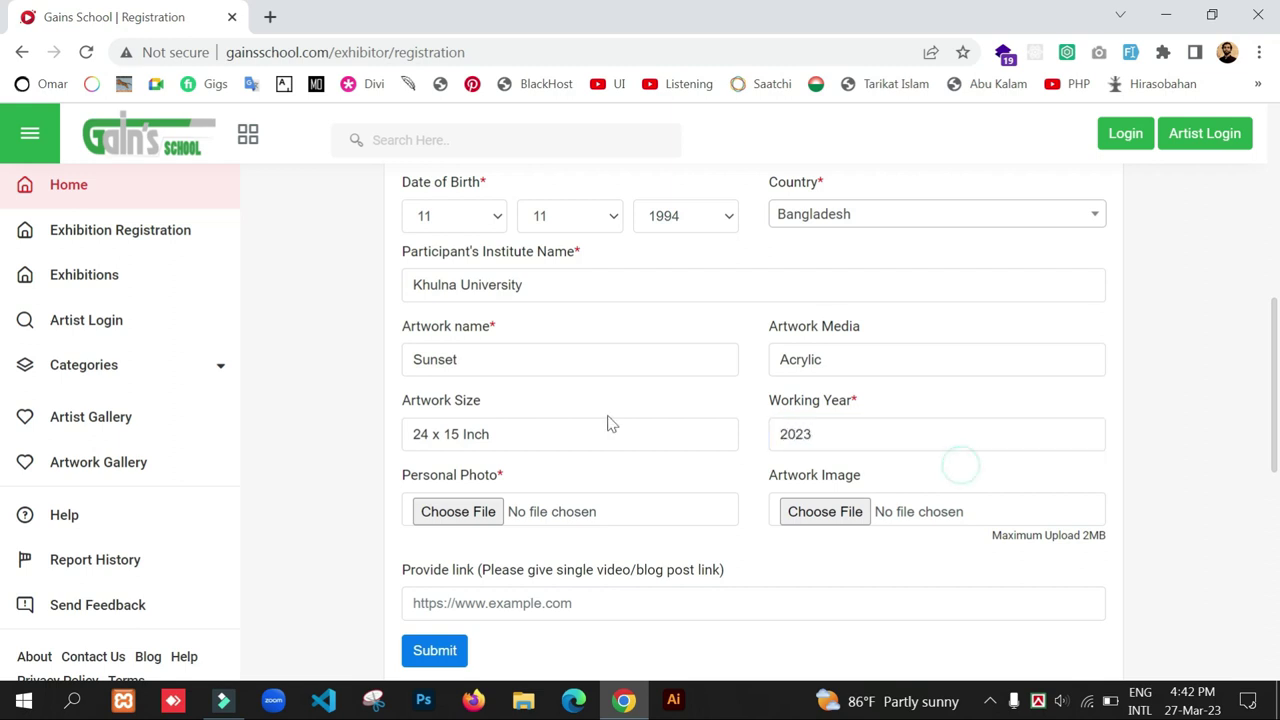
- Attach the portrait photo as personal photo and Sunset.png as the artwork image
{"action": "left_click", "coordinate": [431, 517]}
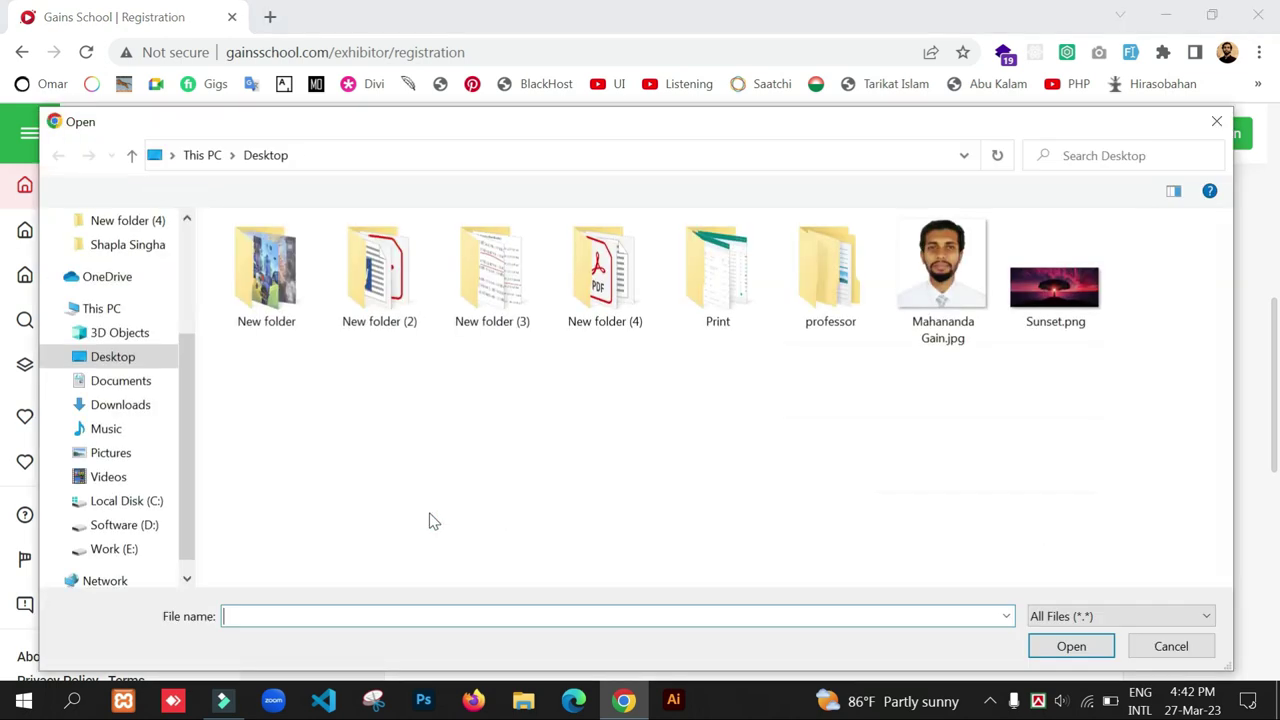
{"action": "double_click", "coordinate": [950, 276]}
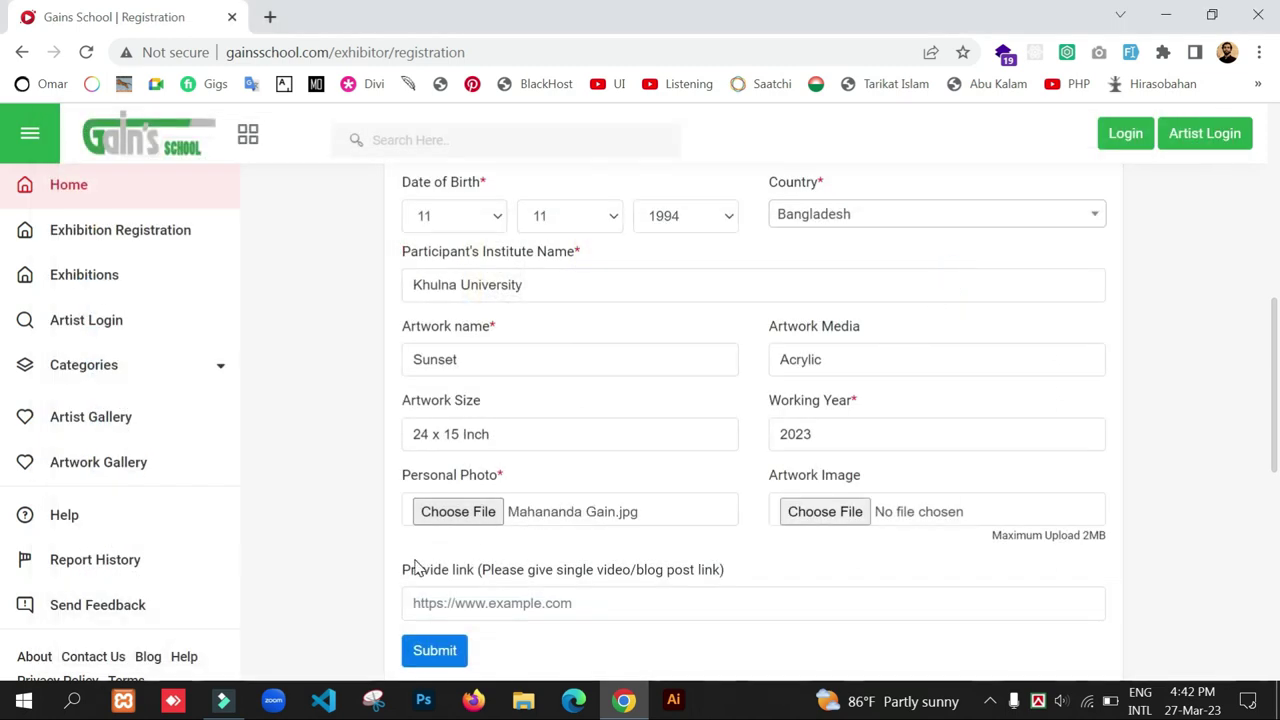
{"action": "left_click", "coordinate": [838, 510]}
{"action": "left_click", "coordinate": [1055, 290]}
{"action": "double_click", "coordinate": [1055, 290]}
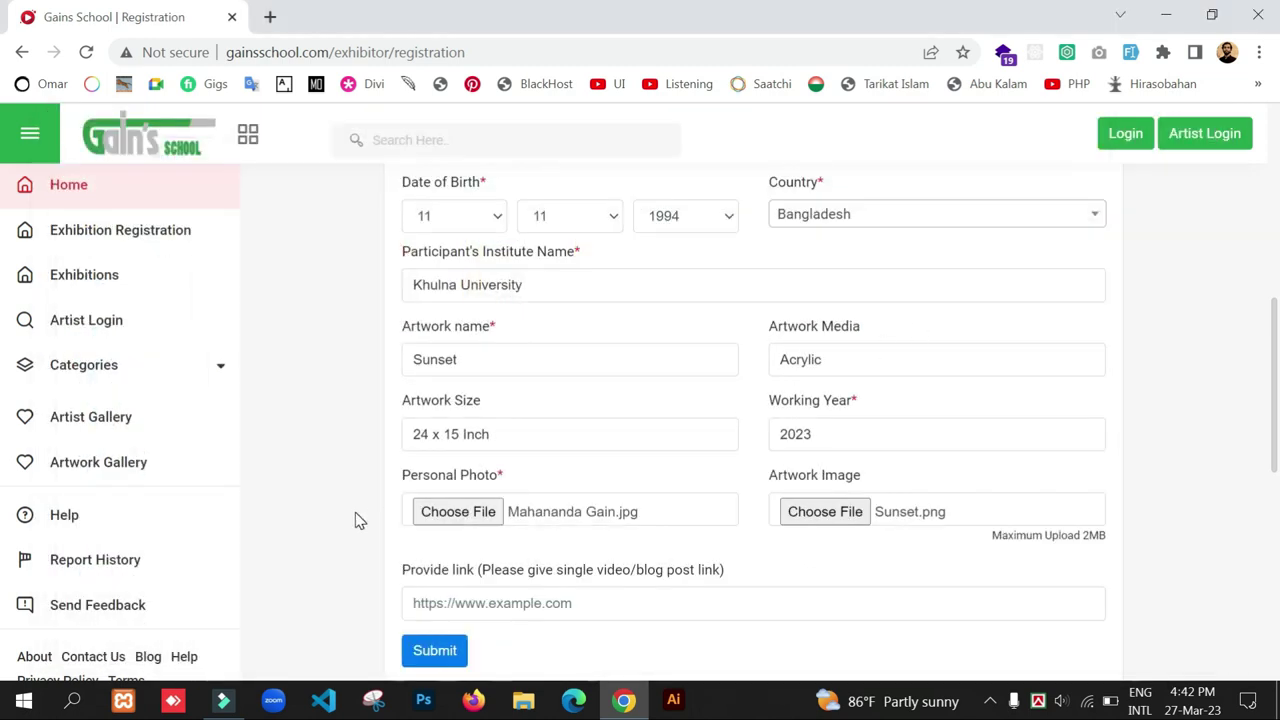
- Copy the gainsschool.com address from the address bar into the video/blog link field
{"action": "scroll", "coordinate": [355, 512], "scroll_direction": "down", "scroll_amount": 1}
{"action": "left_click", "coordinate": [584, 503]}
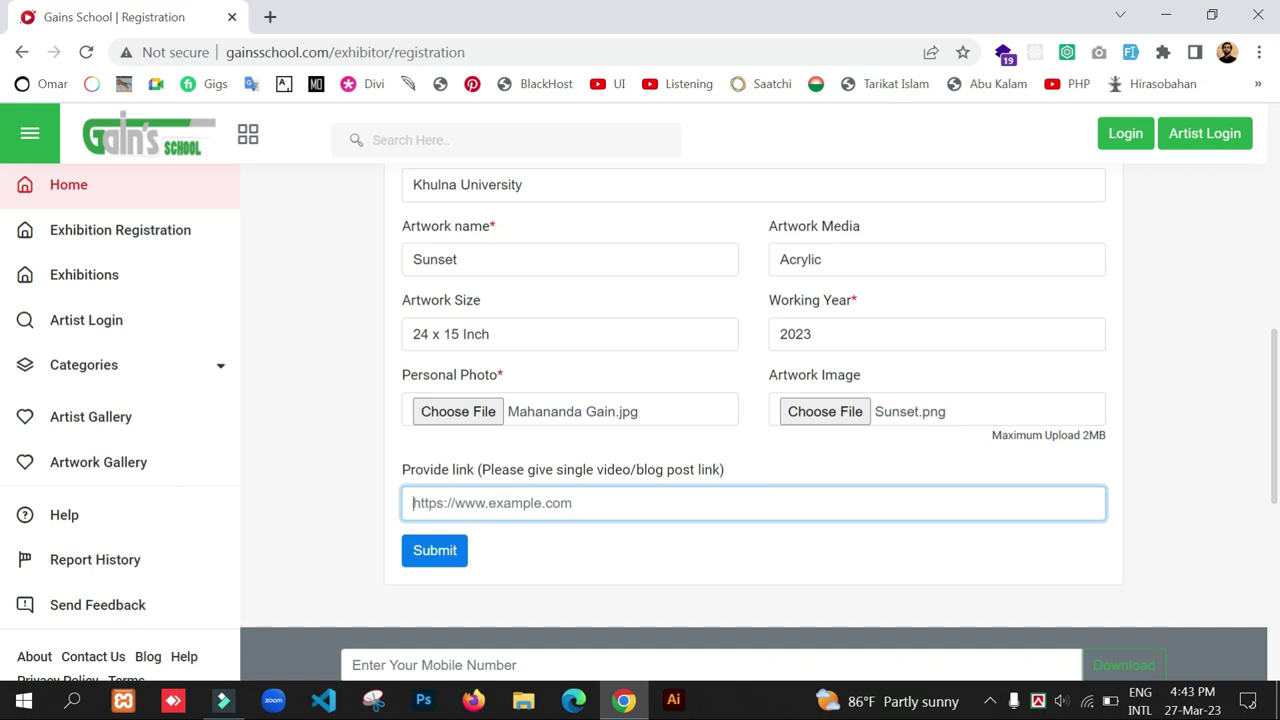
{"action": "scroll", "coordinate": [586, 505], "scroll_direction": "down", "scroll_amount": 1}
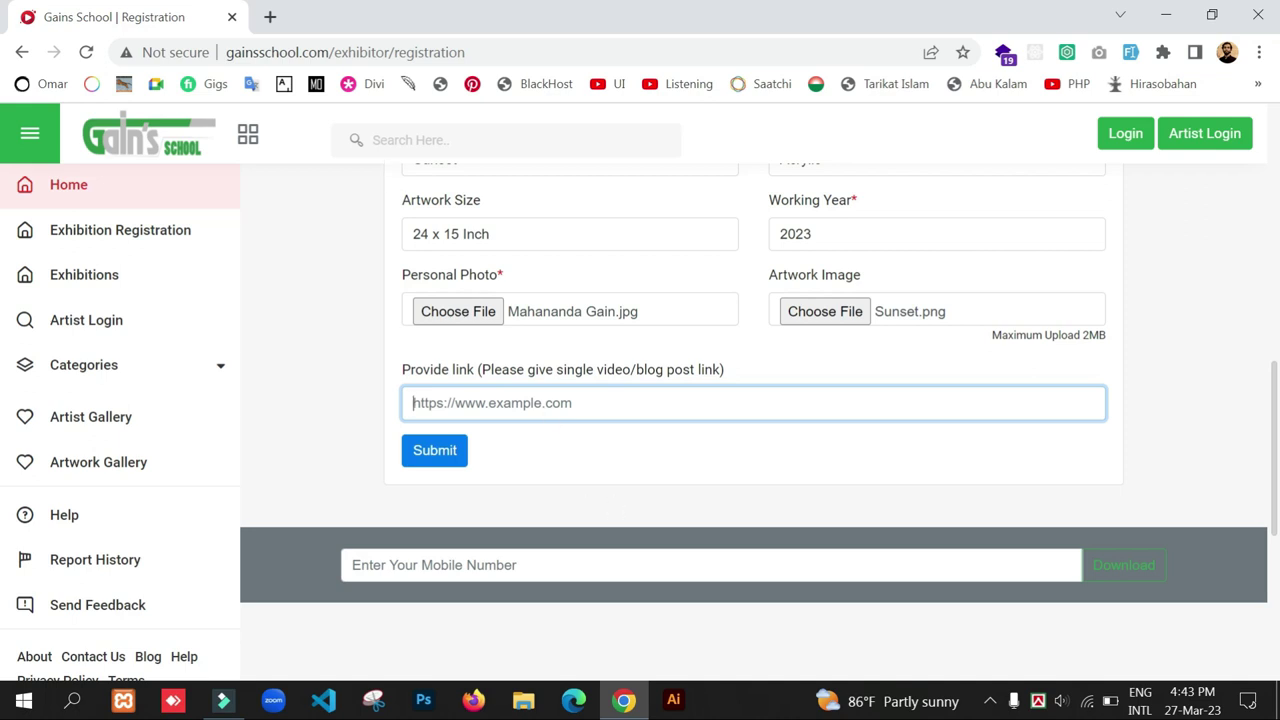
{"action": "left_click", "coordinate": [501, 47]}
{"action": "left_click", "coordinate": [449, 52]}
{"action": "left_click_drag", "start_coordinate": [333, 52], "coordinate": [172, 75]}
{"action": "key", "text": "ctrl+c"}
{"action": "left_click", "coordinate": [415, 403]}
{"action": "key", "text": "ctrl+v"}
{"action": "left_click", "coordinate": [352, 392]}
- Submit the registration form
{"action": "scroll", "coordinate": [353, 433], "scroll_direction": "up", "scroll_amount": 4}
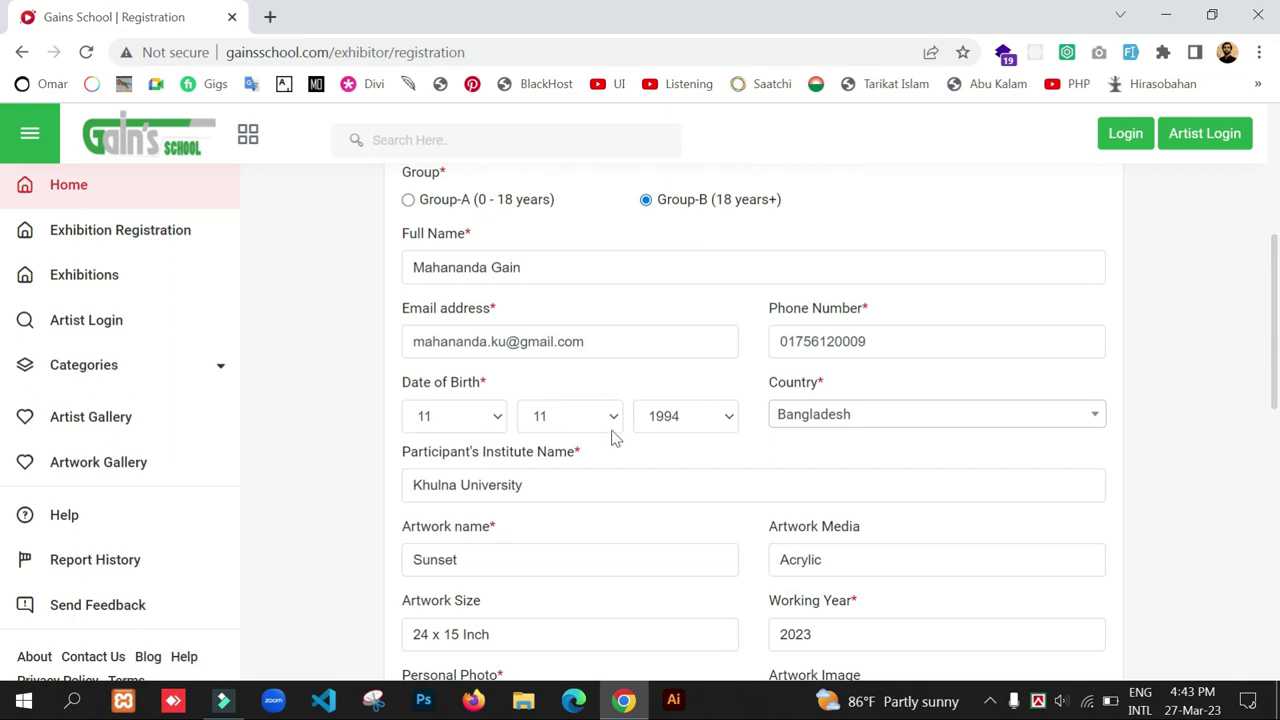
{"action": "scroll", "coordinate": [611, 451], "scroll_direction": "up", "scroll_amount": 3}
{"action": "scroll", "coordinate": [611, 451], "scroll_direction": "down", "scroll_amount": 8}
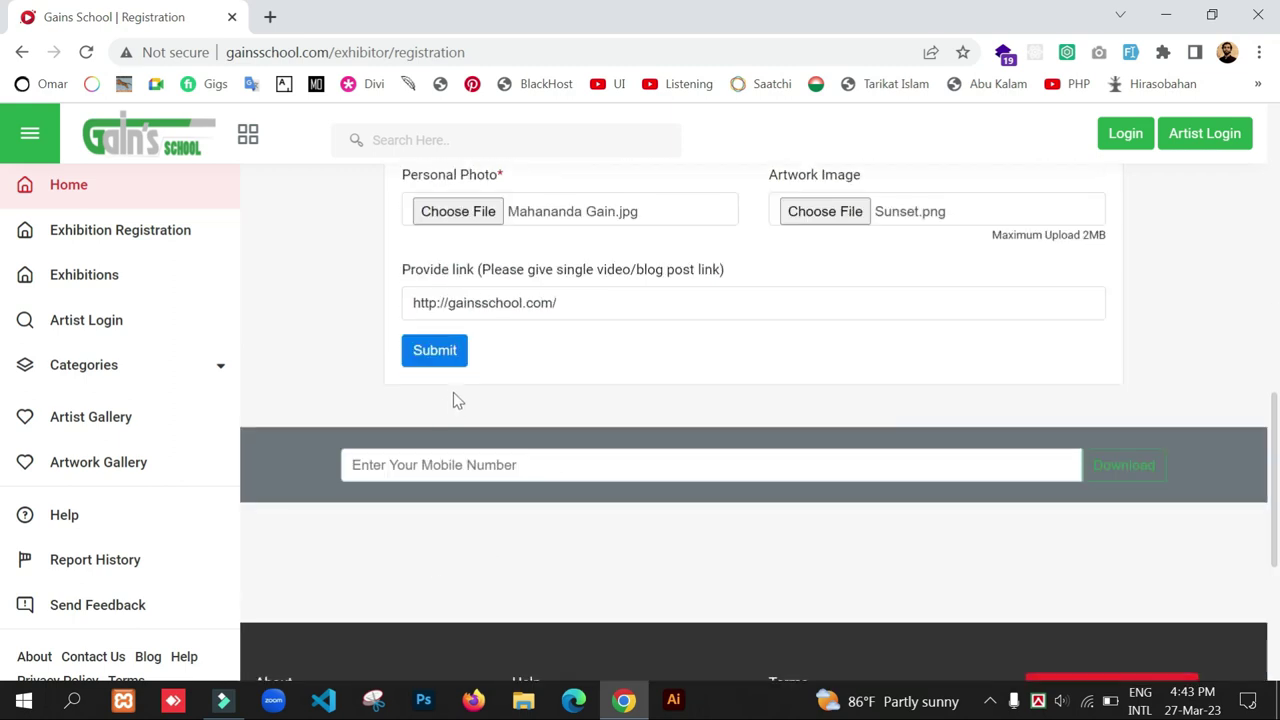
{"action": "left_click", "coordinate": [443, 355]}
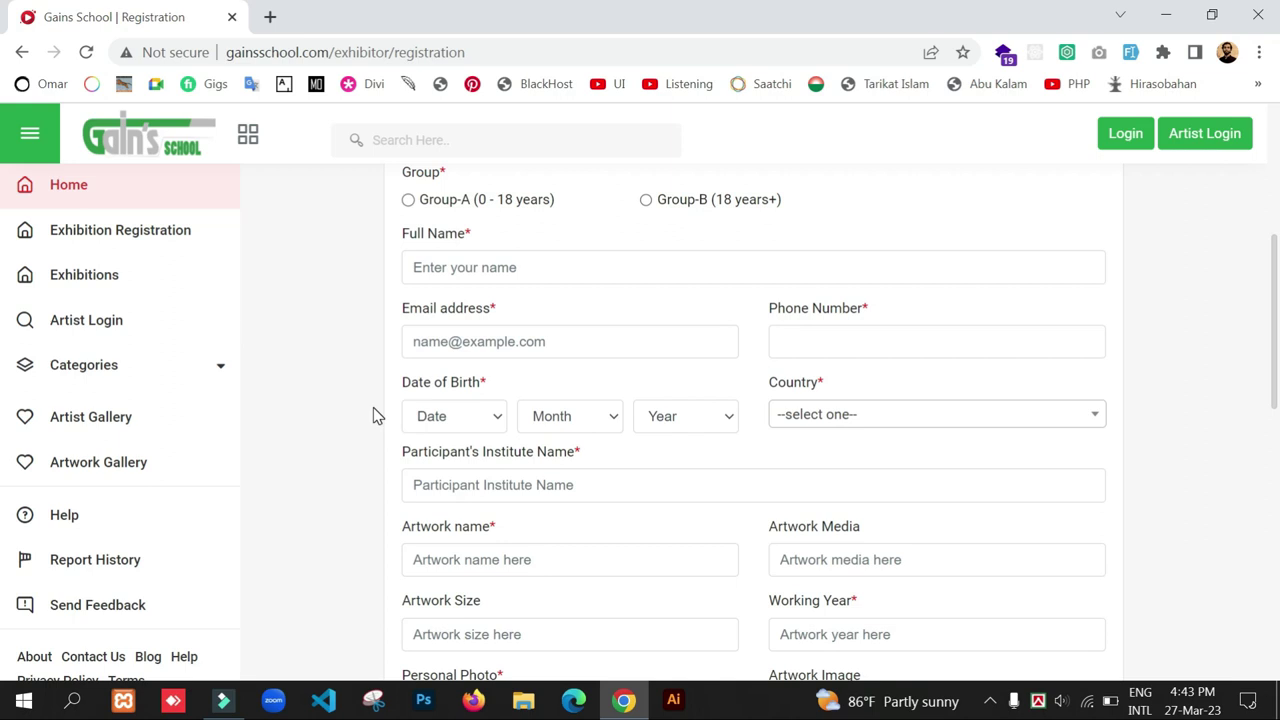
- Open the Thank you for Registration email and report it as not spam
{"action": "scroll", "coordinate": [369, 474], "scroll_direction": "up", "scroll_amount": 2}
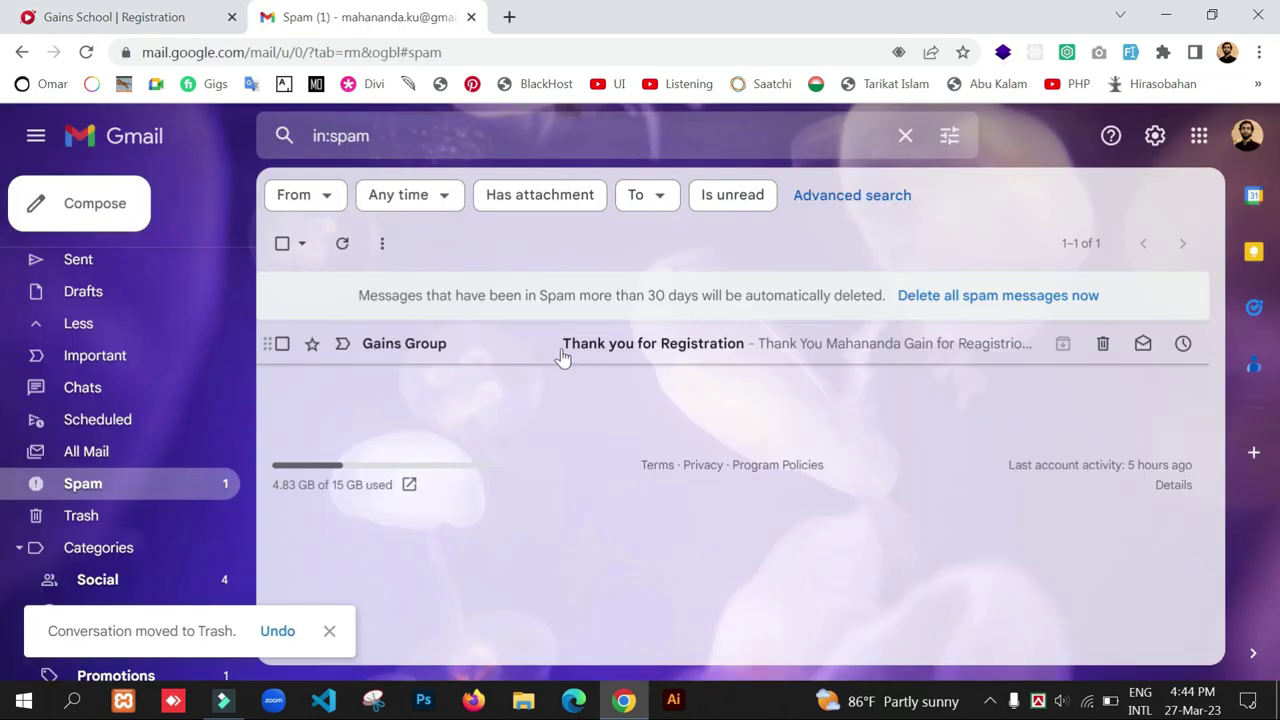
{"action": "left_click", "coordinate": [543, 345]}
{"action": "scroll", "coordinate": [560, 434], "scroll_direction": "down", "scroll_amount": 1}
{"action": "scroll", "coordinate": [560, 434], "scroll_direction": "up", "scroll_amount": 1}
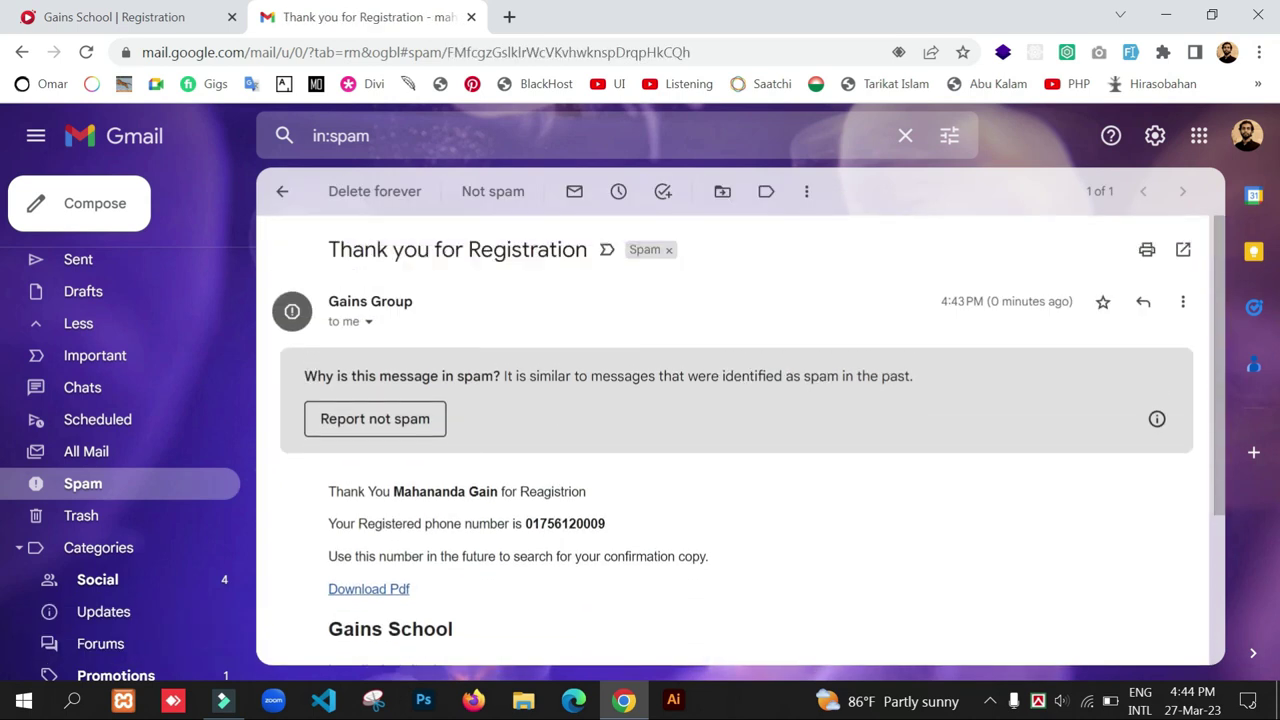
{"action": "left_click", "coordinate": [378, 418]}
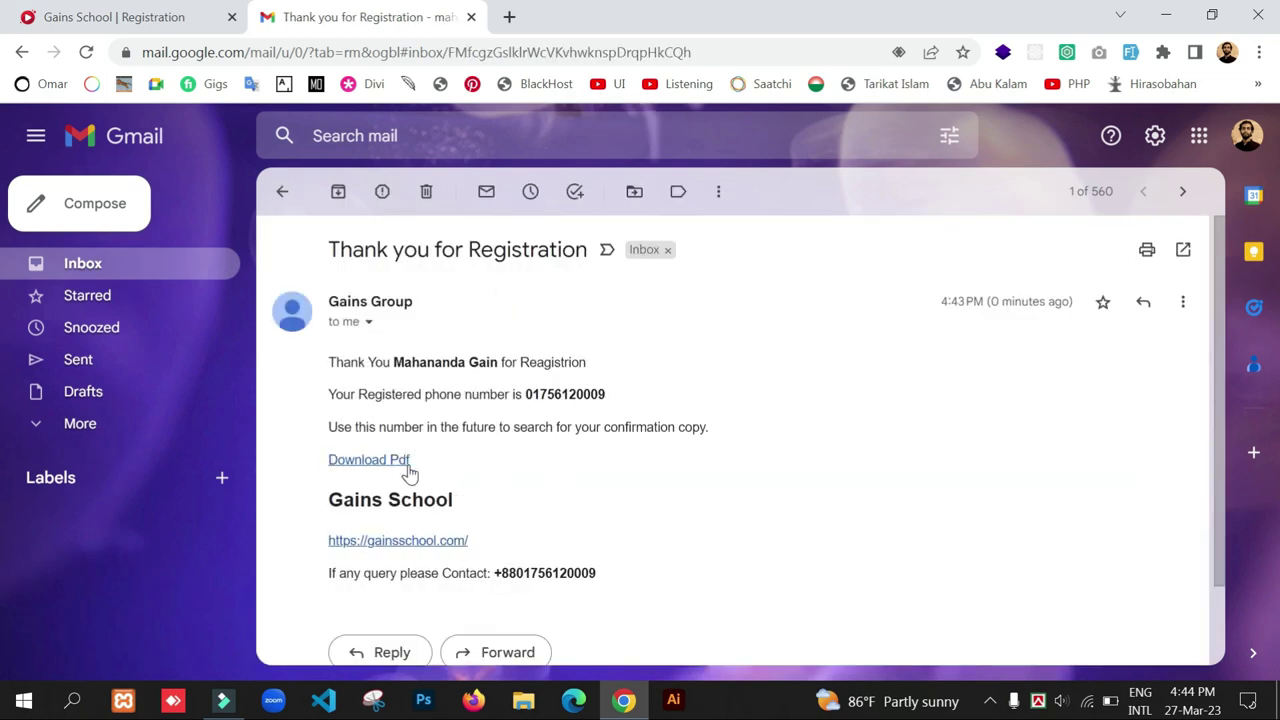
- Copy the registered phone number from the email and return to the Gains School tab
{"action": "left_click_drag", "start_coordinate": [524, 394], "coordinate": [612, 398]}
{"action": "right_click", "coordinate": [600, 396]}
{"action": "left_click", "coordinate": [612, 408]}
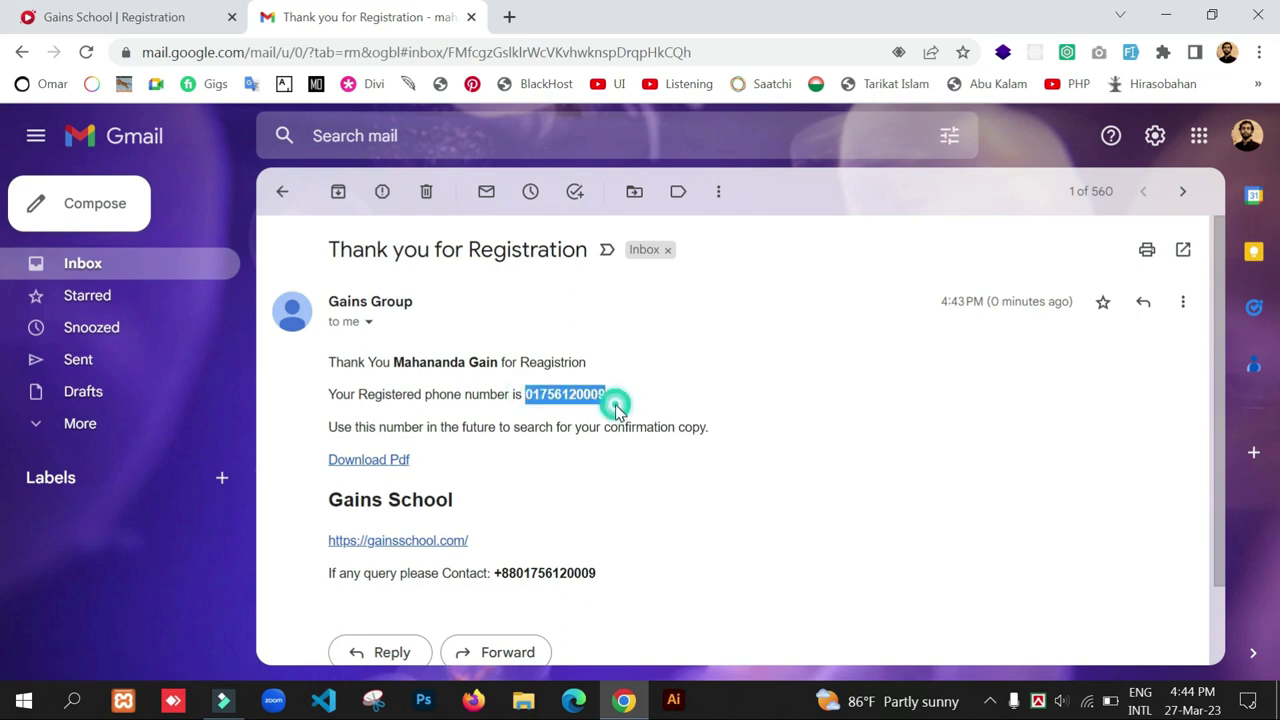
{"action": "left_click", "coordinate": [160, 20]}
- Paste the registered phone number into the mobile-number box and save the confirmation PDF to the Desktop
{"action": "scroll", "coordinate": [506, 553], "scroll_direction": "down", "scroll_amount": 15}
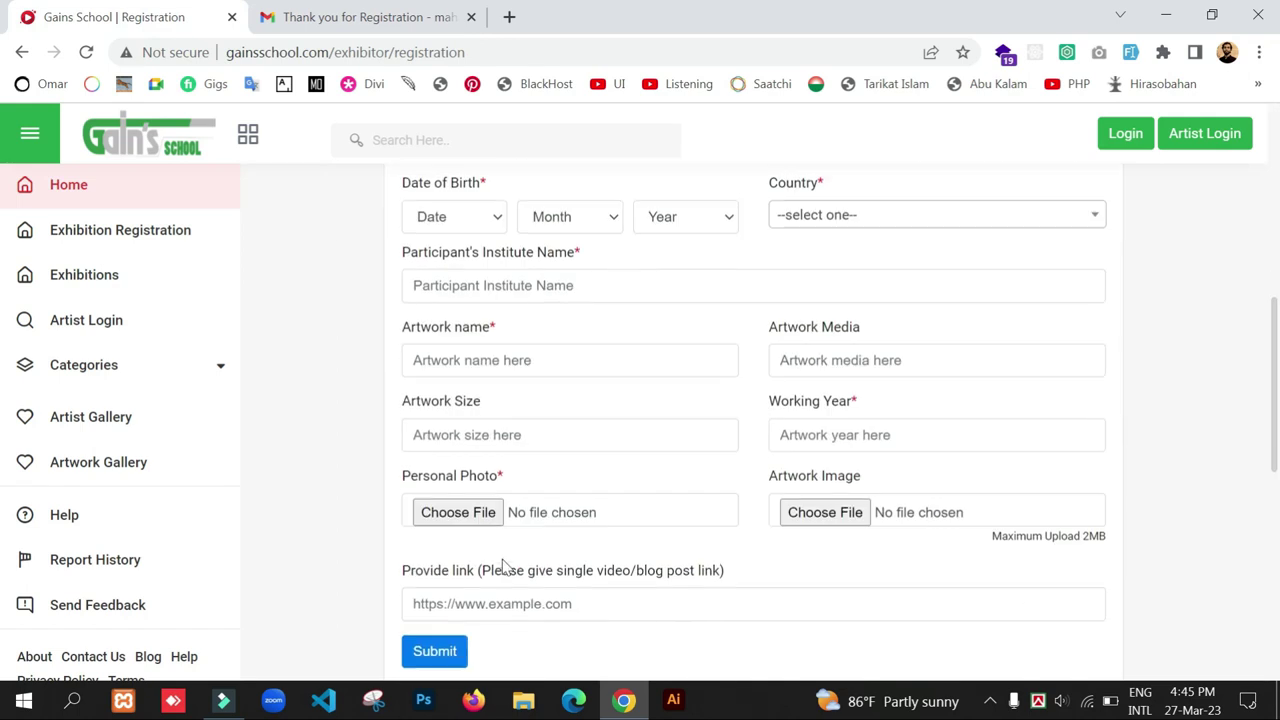
{"action": "scroll", "coordinate": [494, 306], "scroll_direction": "up", "scroll_amount": 2}
{"action": "left_click", "coordinate": [425, 464]}
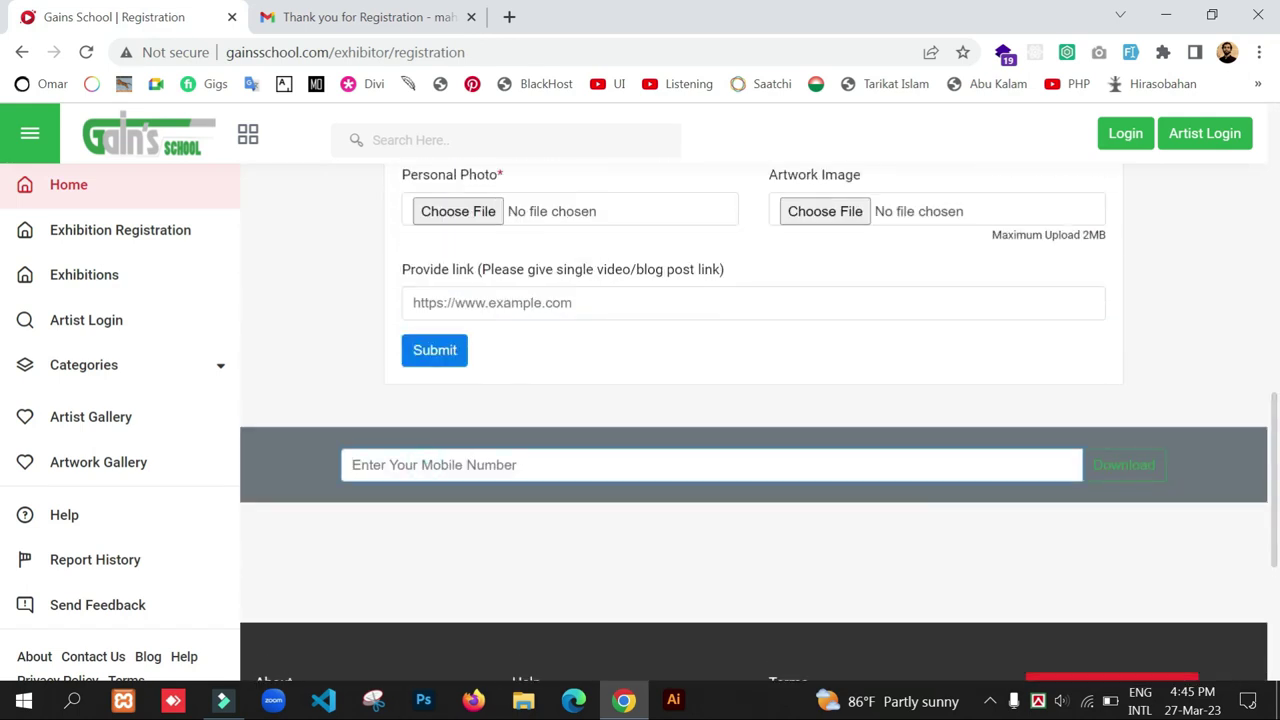
{"action": "key", "text": "ctrl+v"}
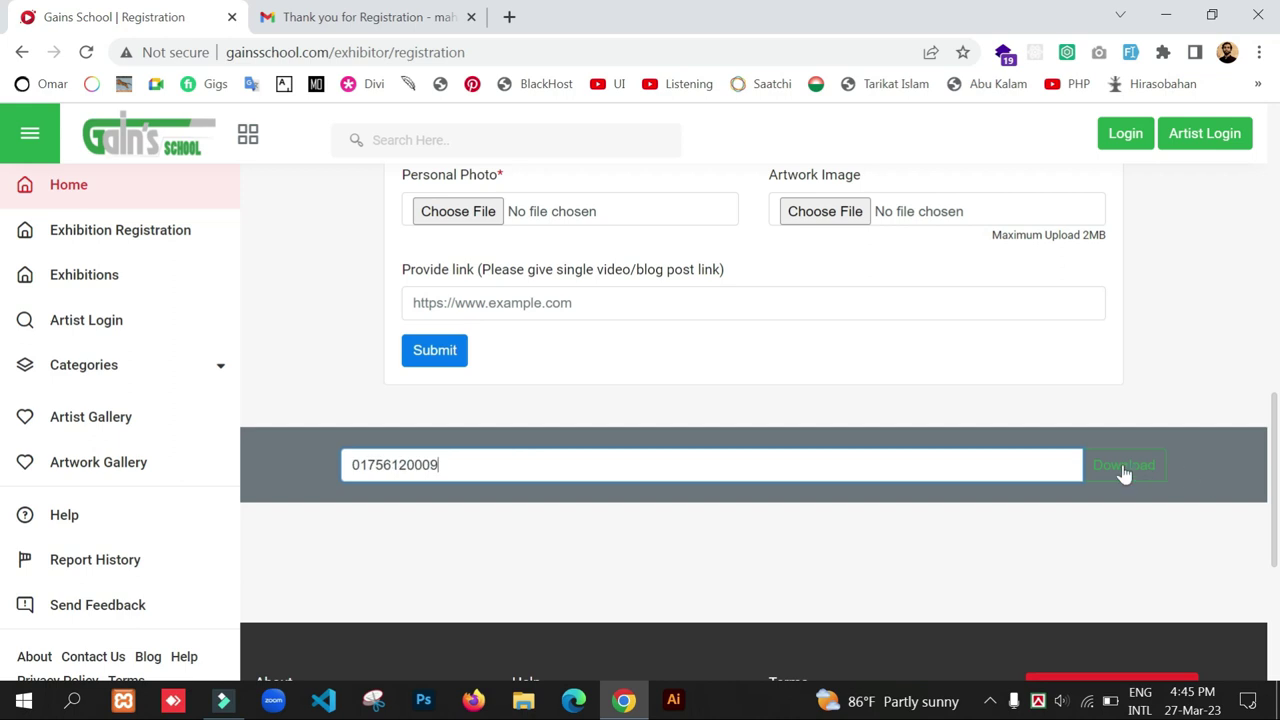
{"action": "left_click", "coordinate": [1122, 472]}
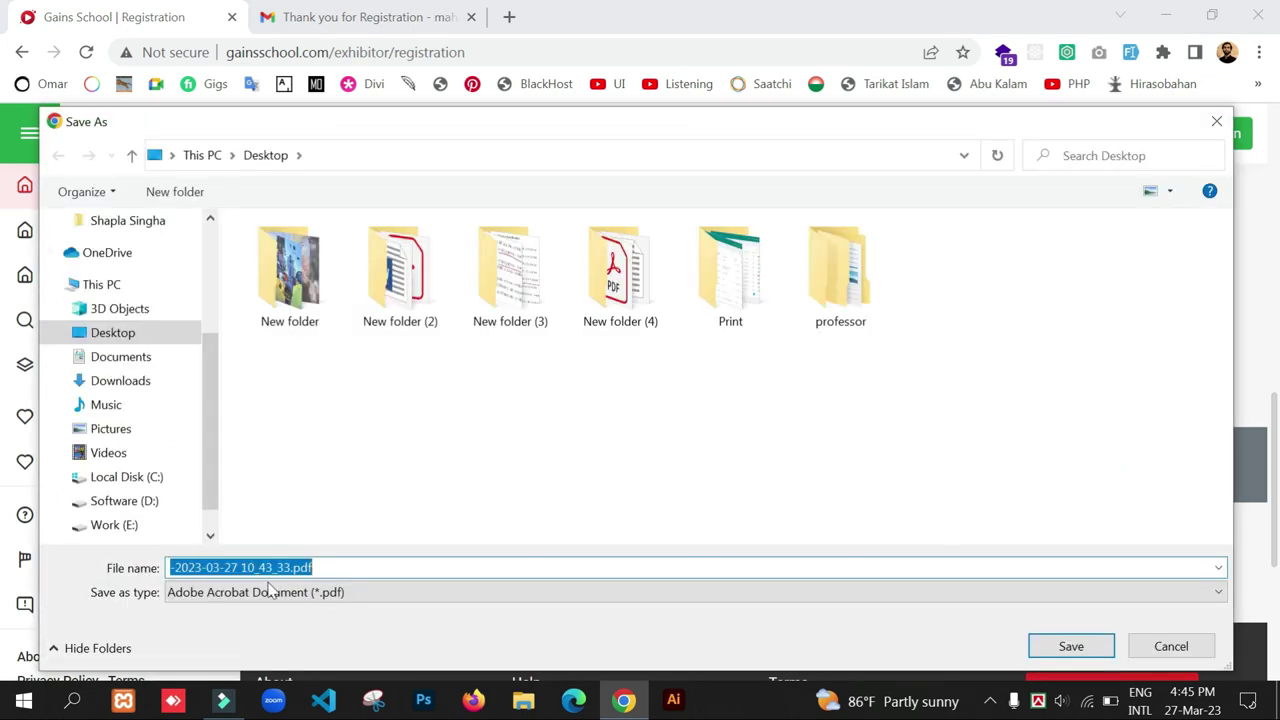
{"action": "left_click", "coordinate": [1071, 647]}
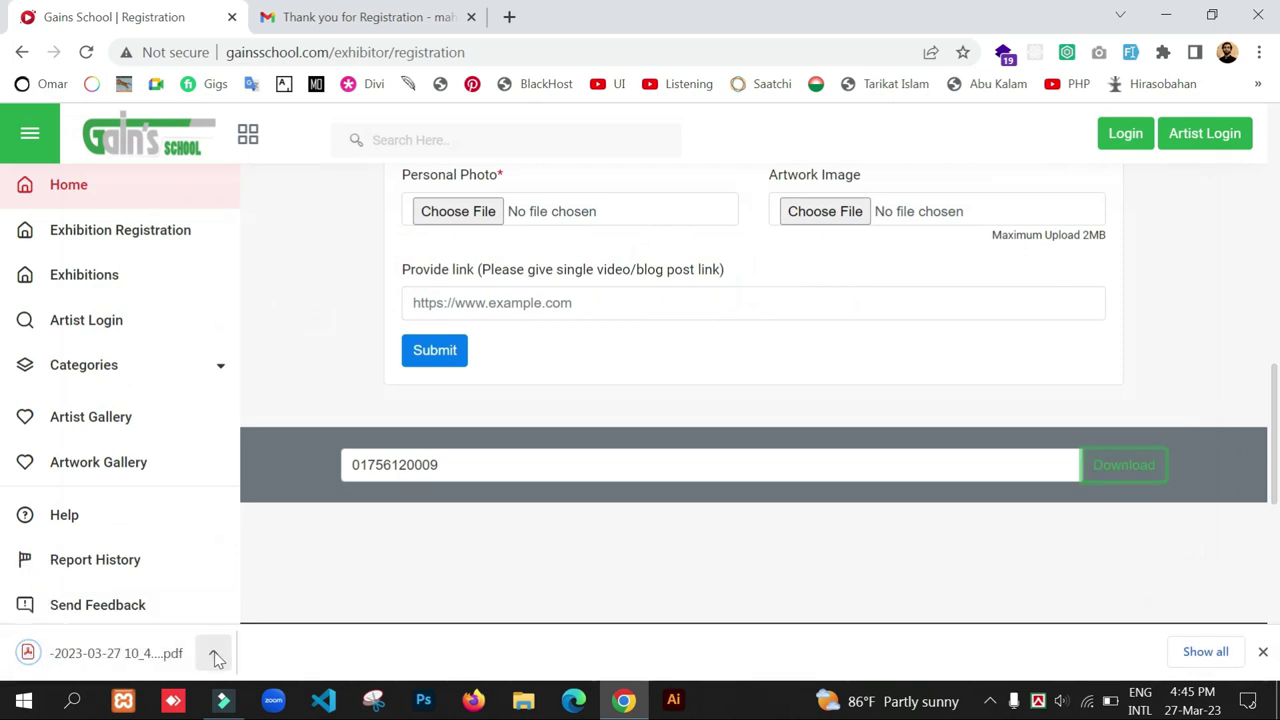
{"action": "left_click", "coordinate": [215, 656]}
- Open the downloaded registration card PDF and scroll through its participant and artwork details
{"action": "left_click", "coordinate": [262, 500]}
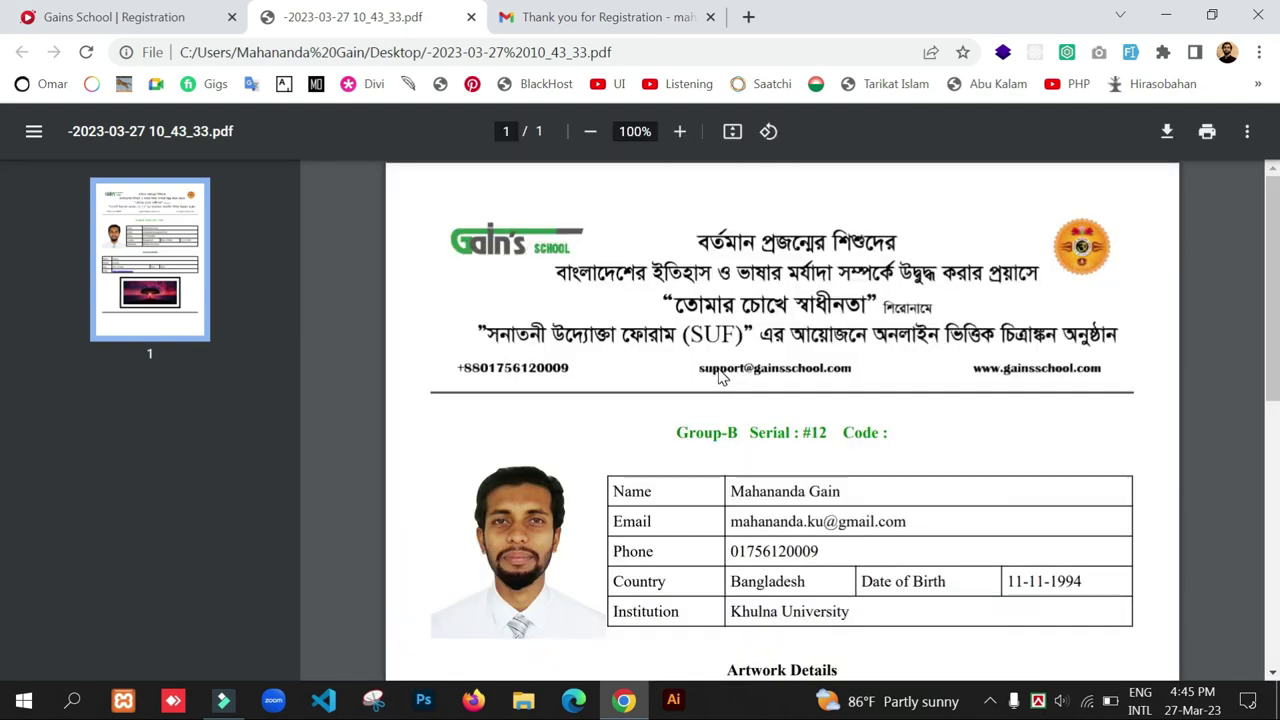
{"action": "scroll", "coordinate": [722, 376], "scroll_direction": "down", "scroll_amount": 4}
{"action": "scroll", "coordinate": [722, 376], "scroll_direction": "down", "scroll_amount": 2}
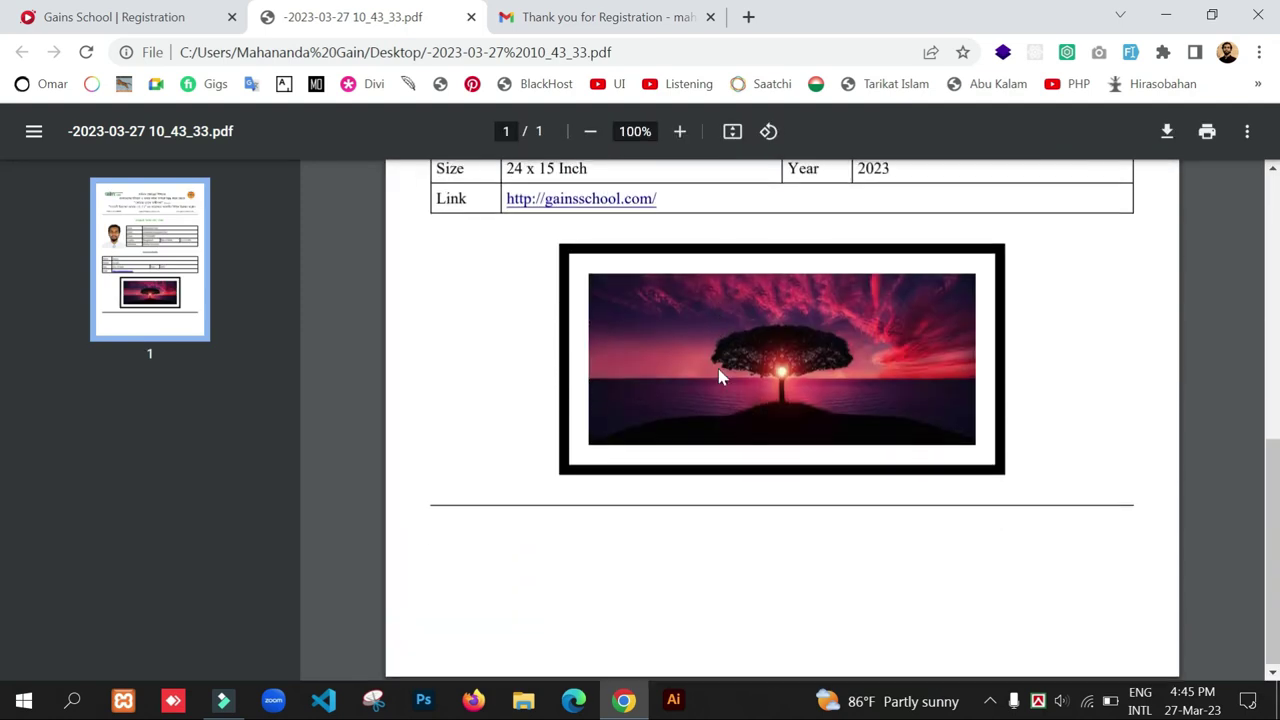
{"action": "scroll", "coordinate": [694, 434], "scroll_direction": "up", "scroll_amount": 4}
{"action": "scroll", "coordinate": [697, 439], "scroll_direction": "up", "scroll_amount": 2}
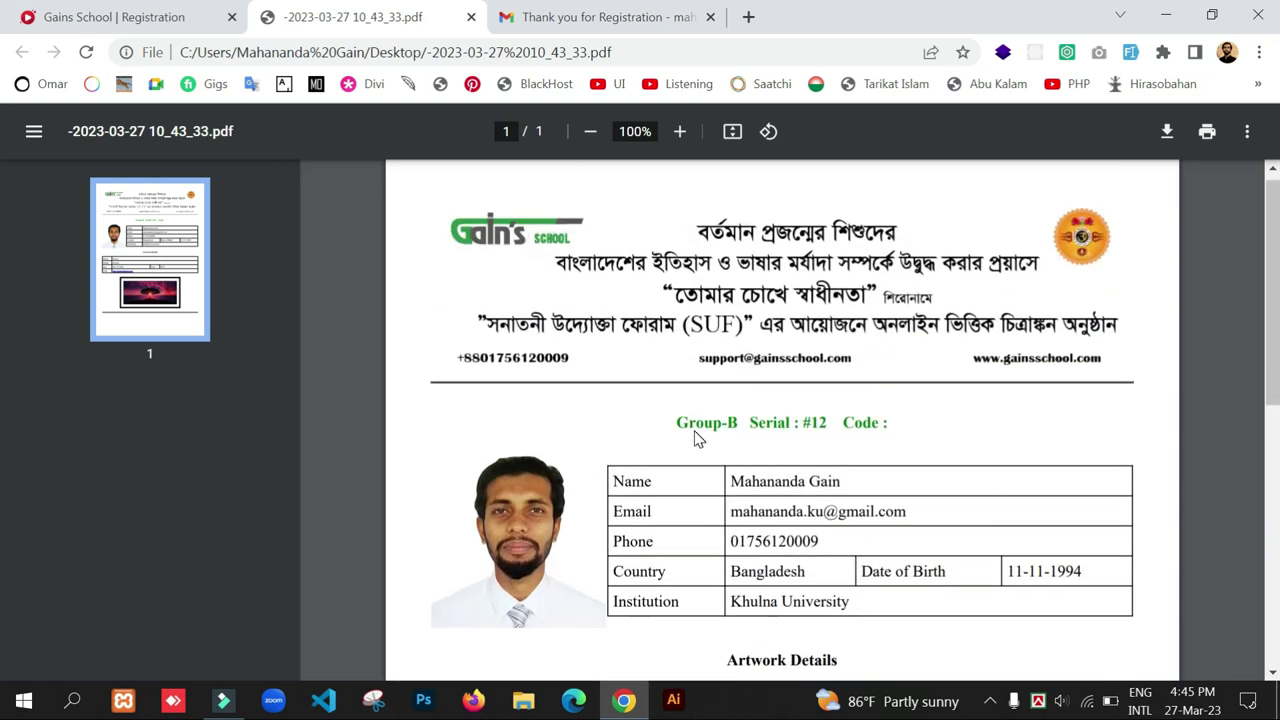